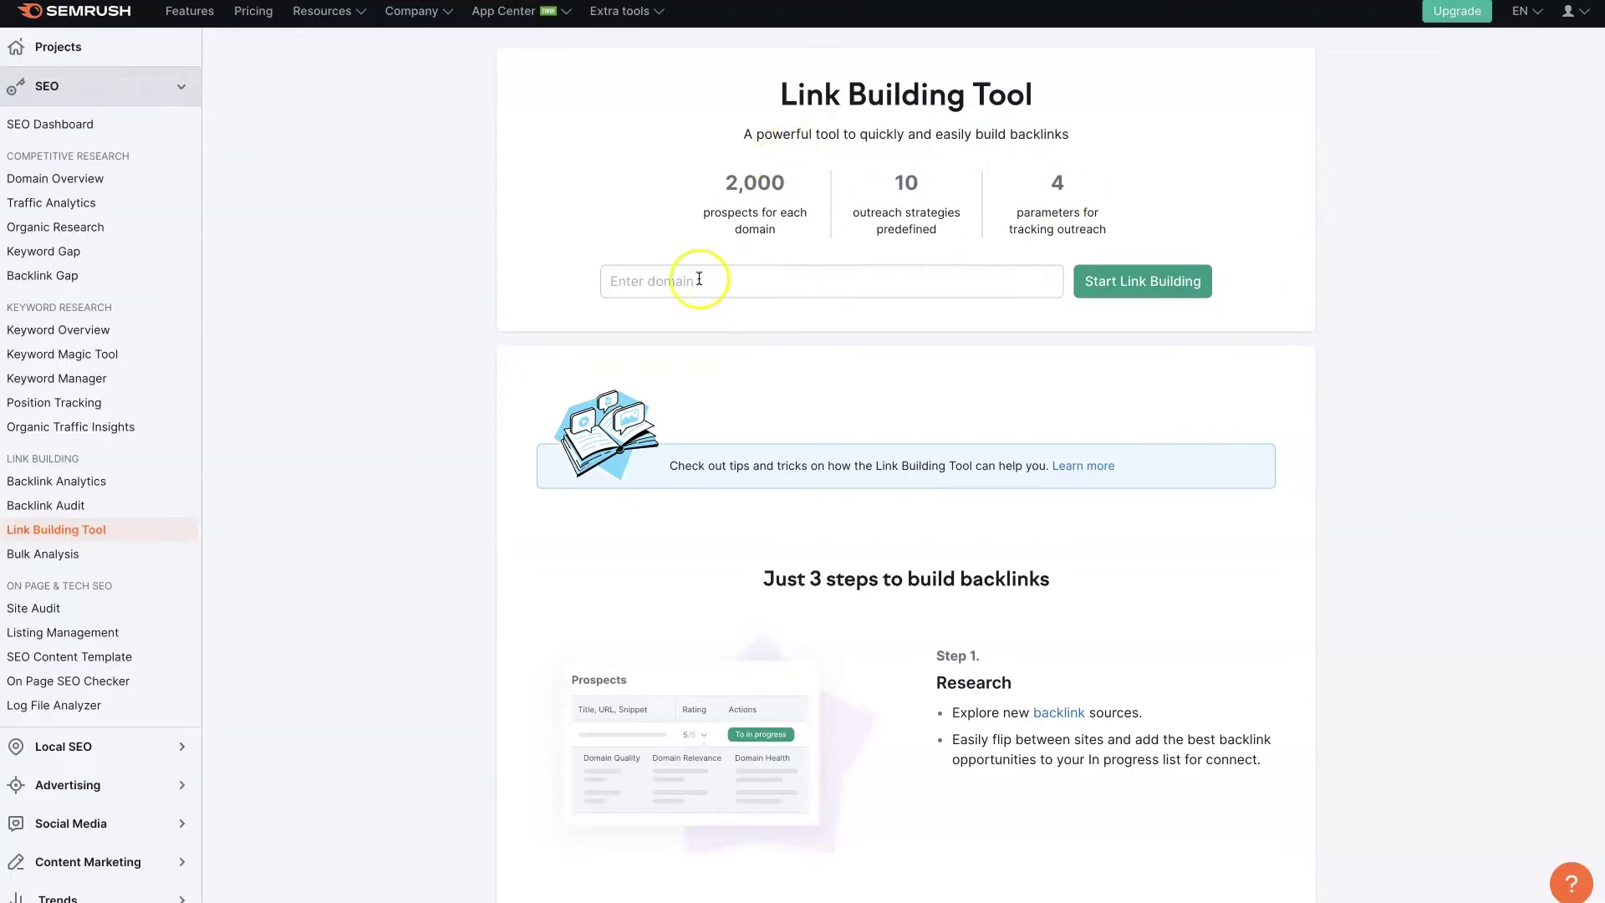
pyautogui.click(786, 288)
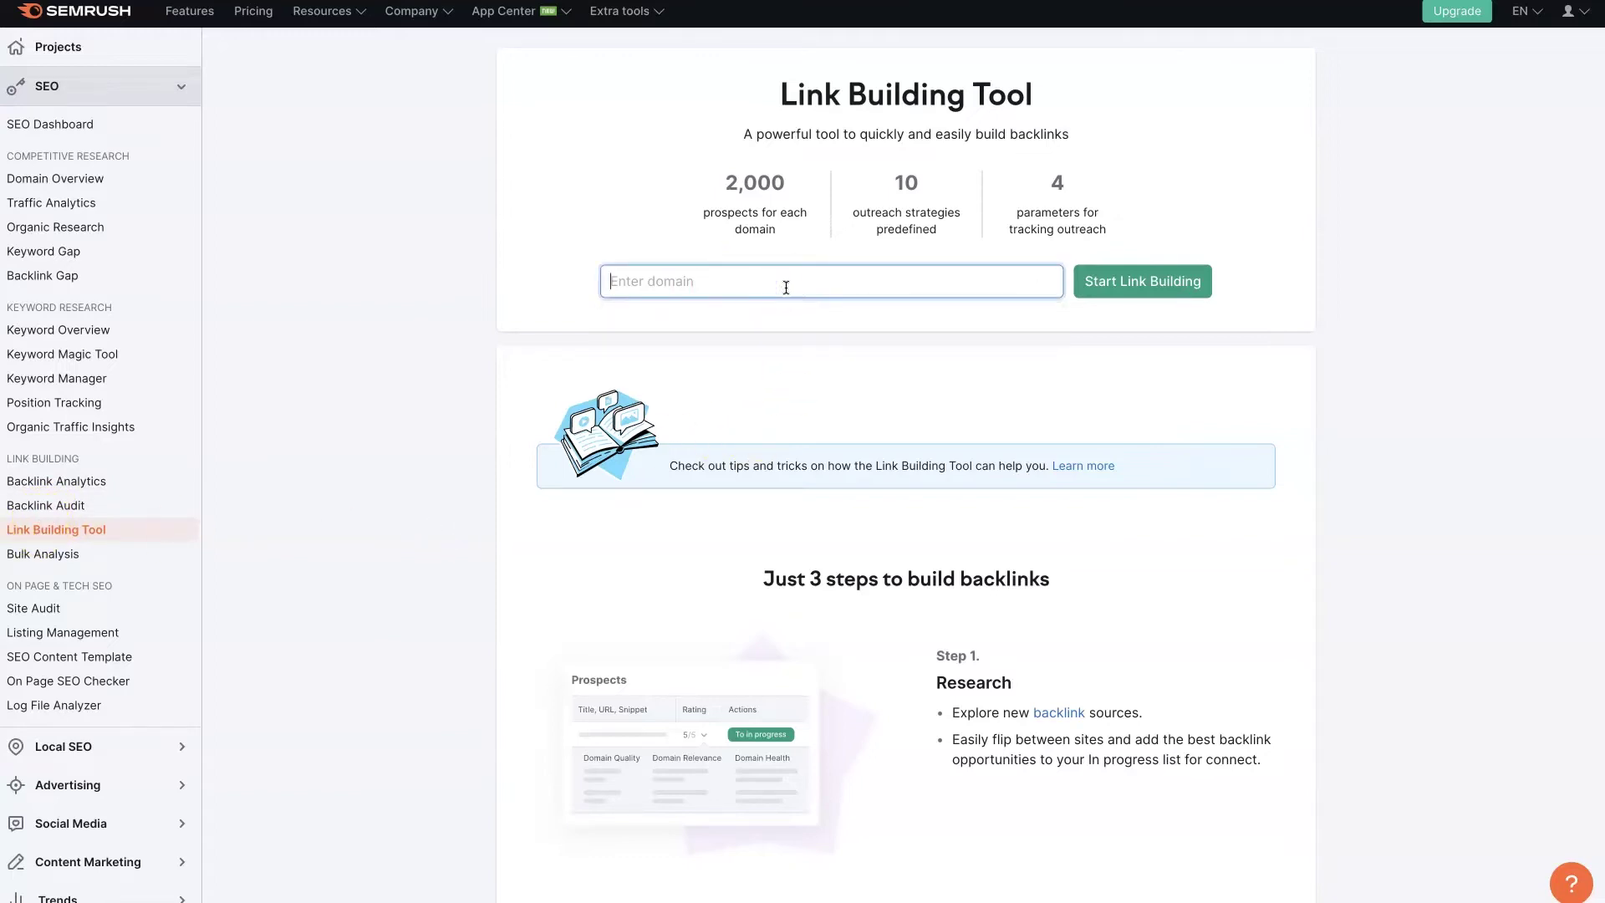
pyautogui.write('https://www.tesla.com/')
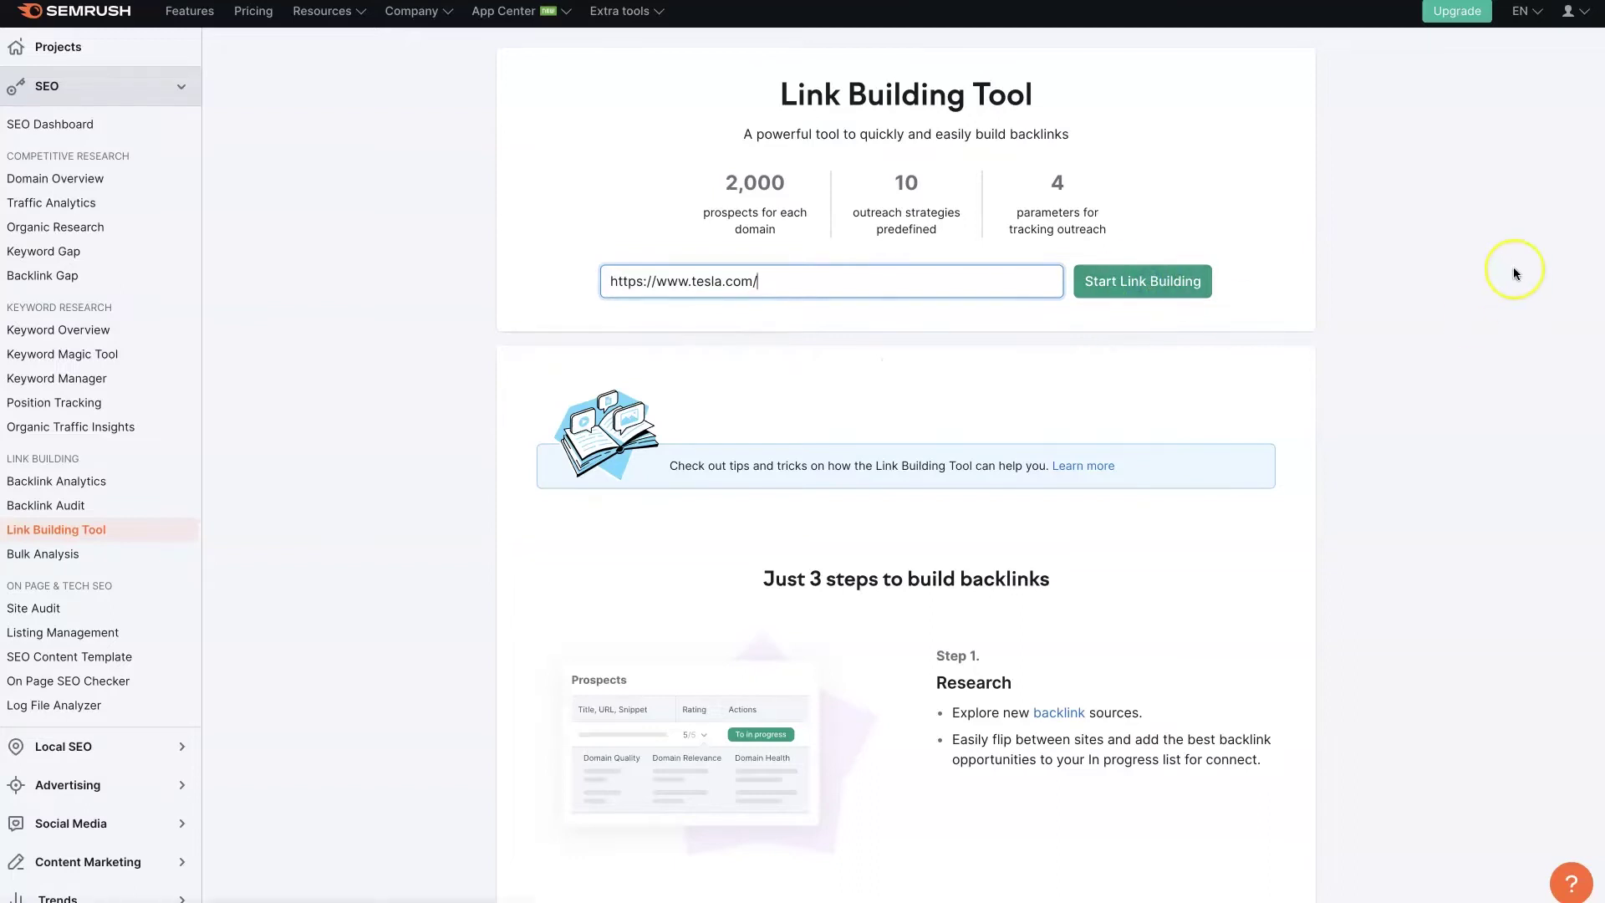
pyautogui.press('Return')
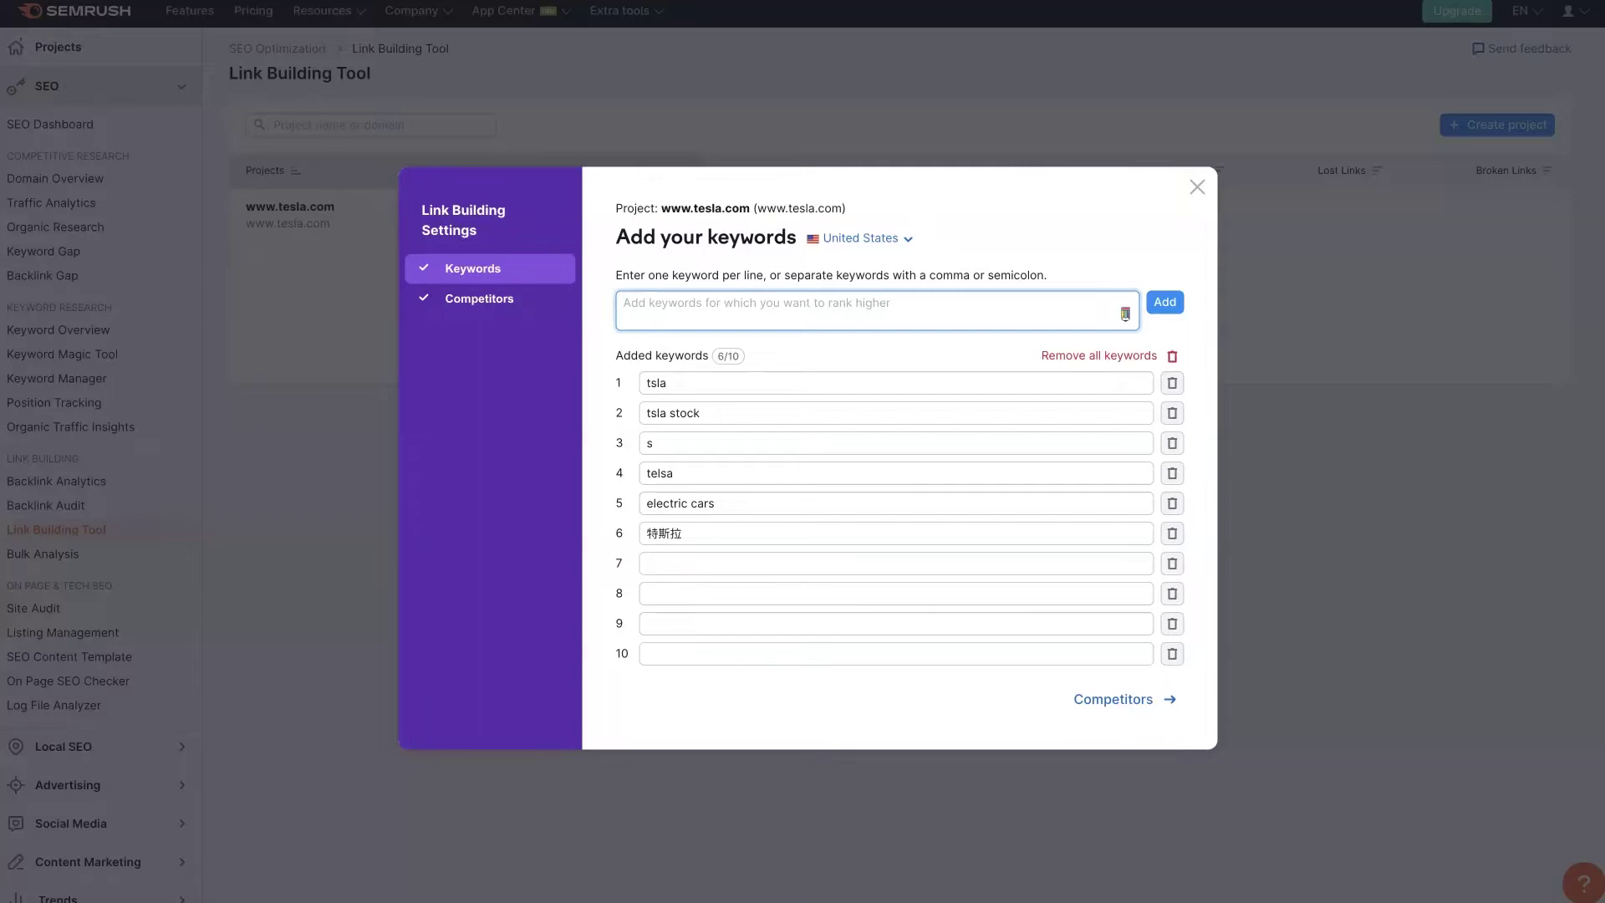
# Add the keywords electric vehicles, model y and model x to the project
pyautogui.write('elect')
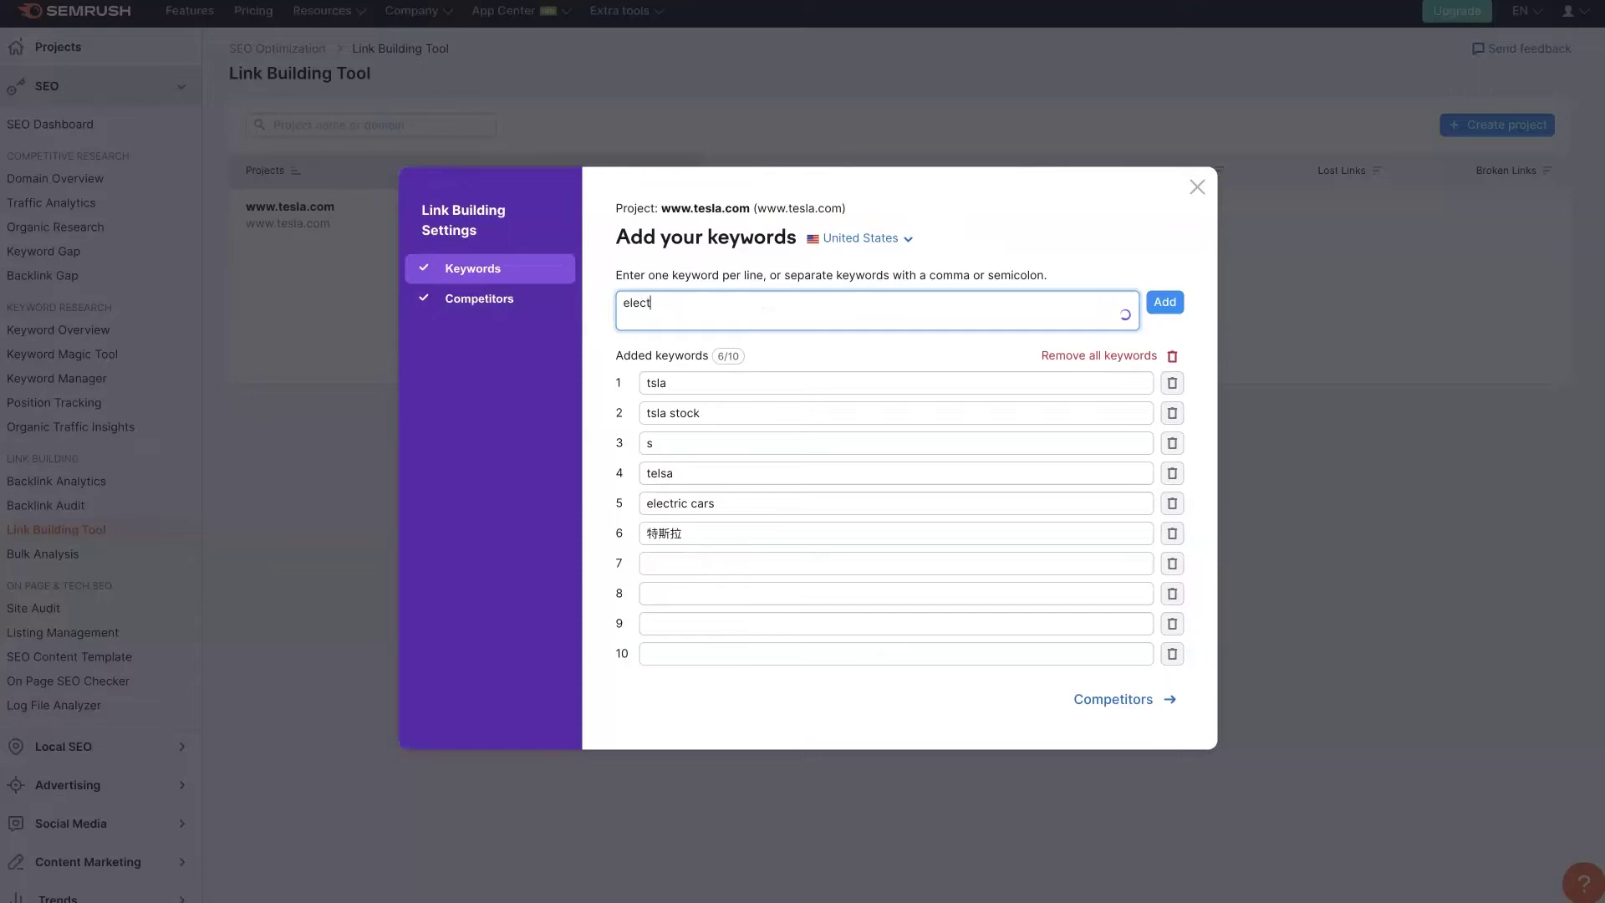
pyautogui.write('ric vehicles,')
pyautogui.press('BackSpace')
pyautogui.press('BackSpace')
pyautogui.write(', model y, model x,')
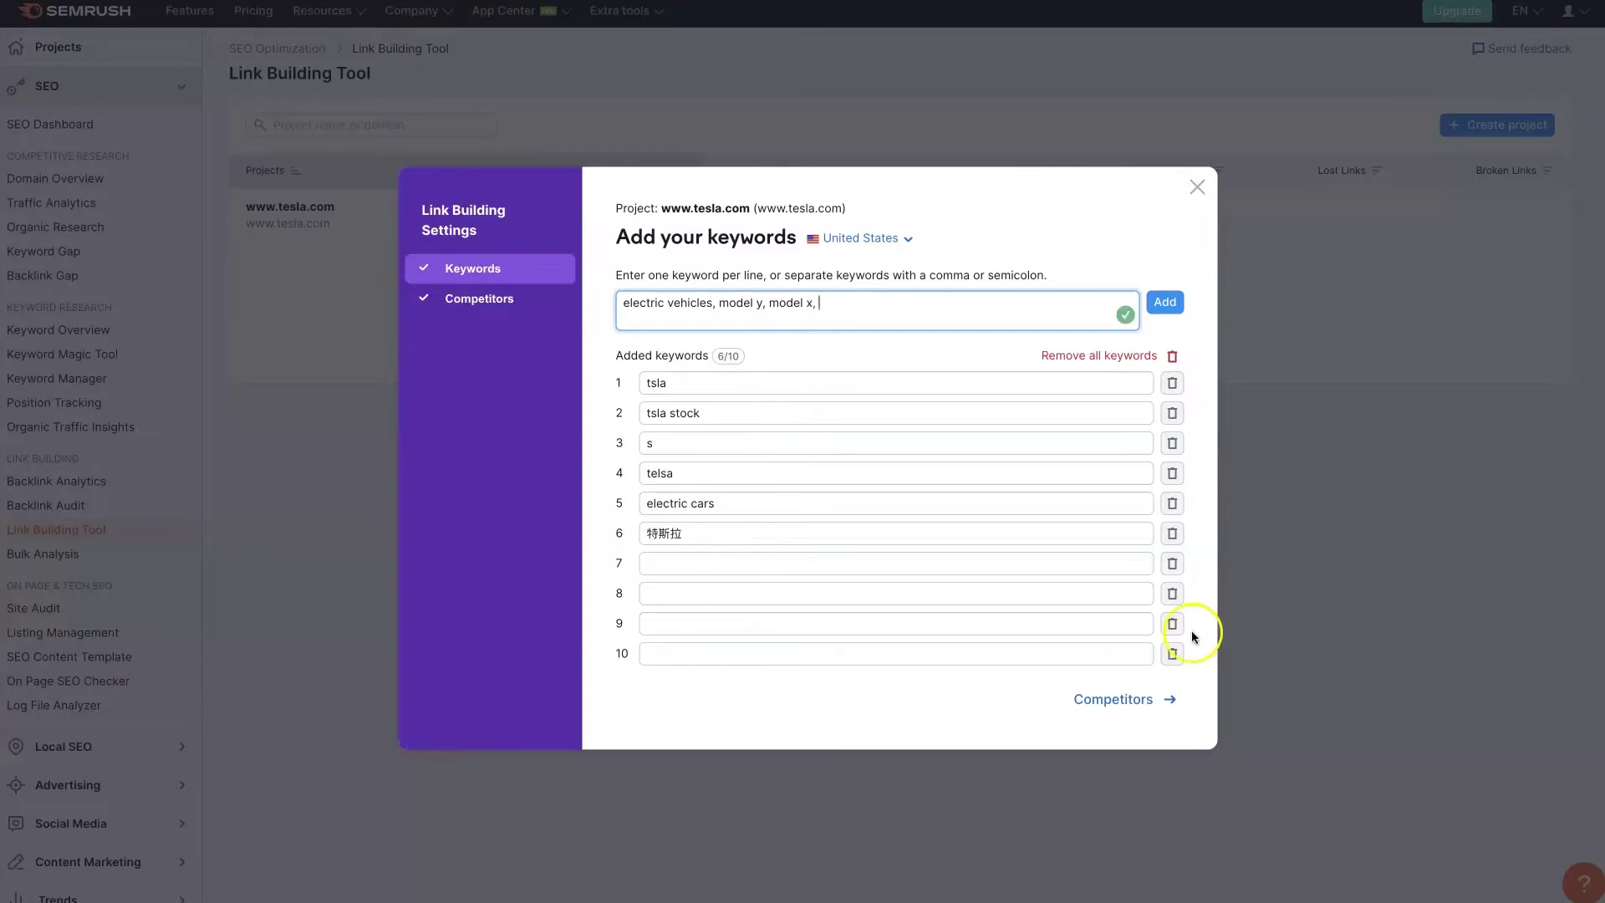
pyautogui.click(1180, 312)
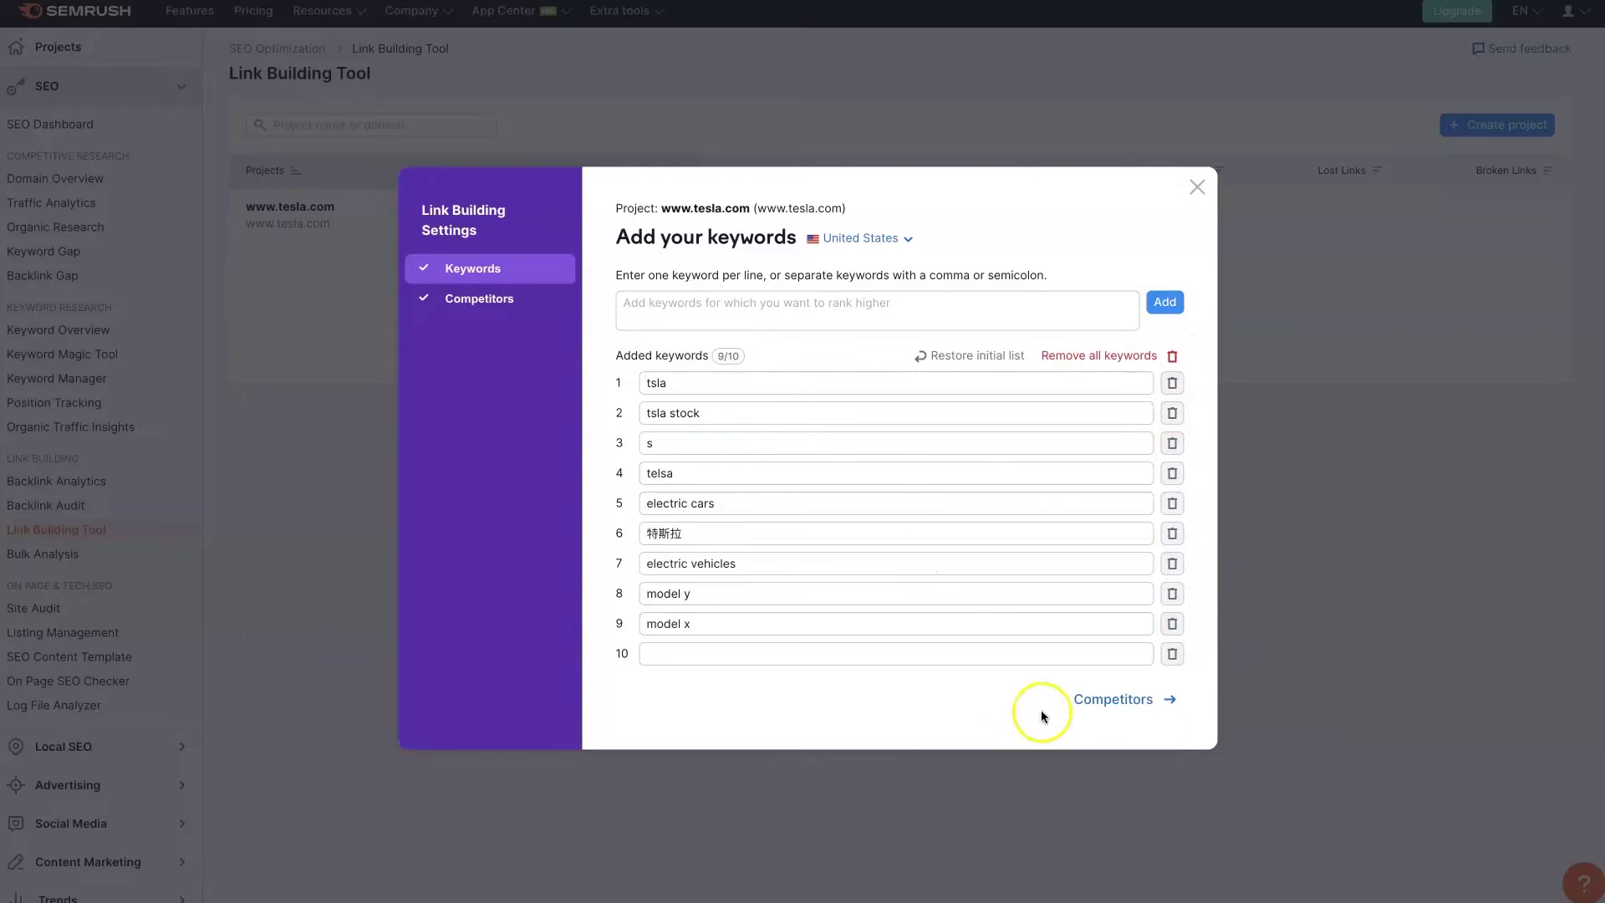
# Remove the stray keywords 特斯拉 and s from the keyword list
pyautogui.click(1172, 533)
pyautogui.click(1183, 450)
pyautogui.click(658, 472)
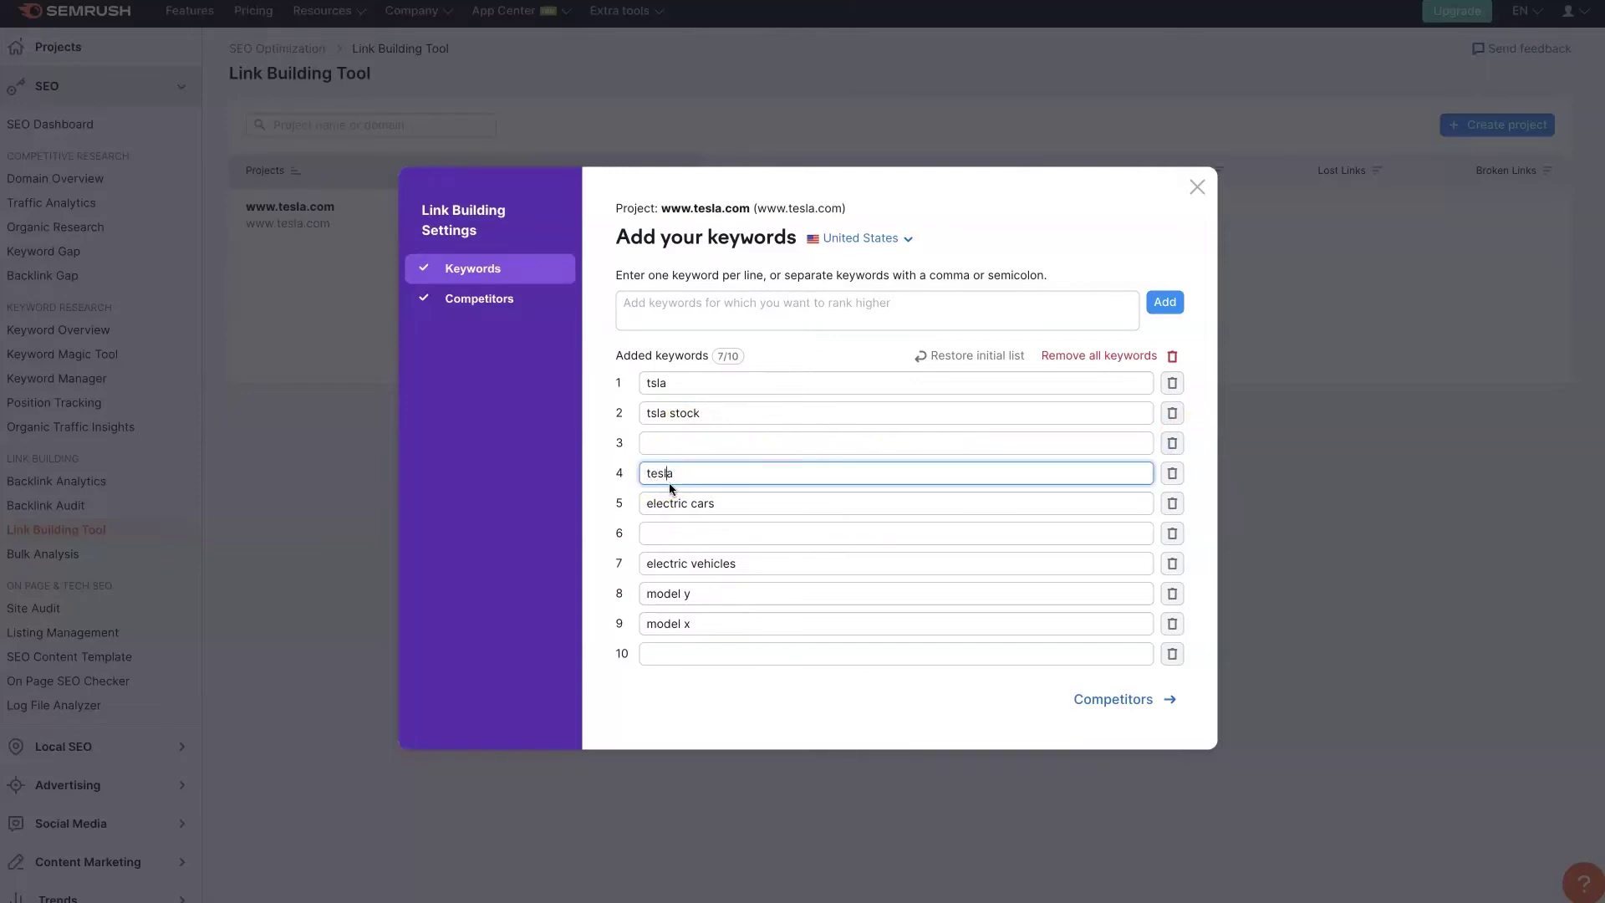
pyautogui.click(658, 519)
pyautogui.click(1134, 715)
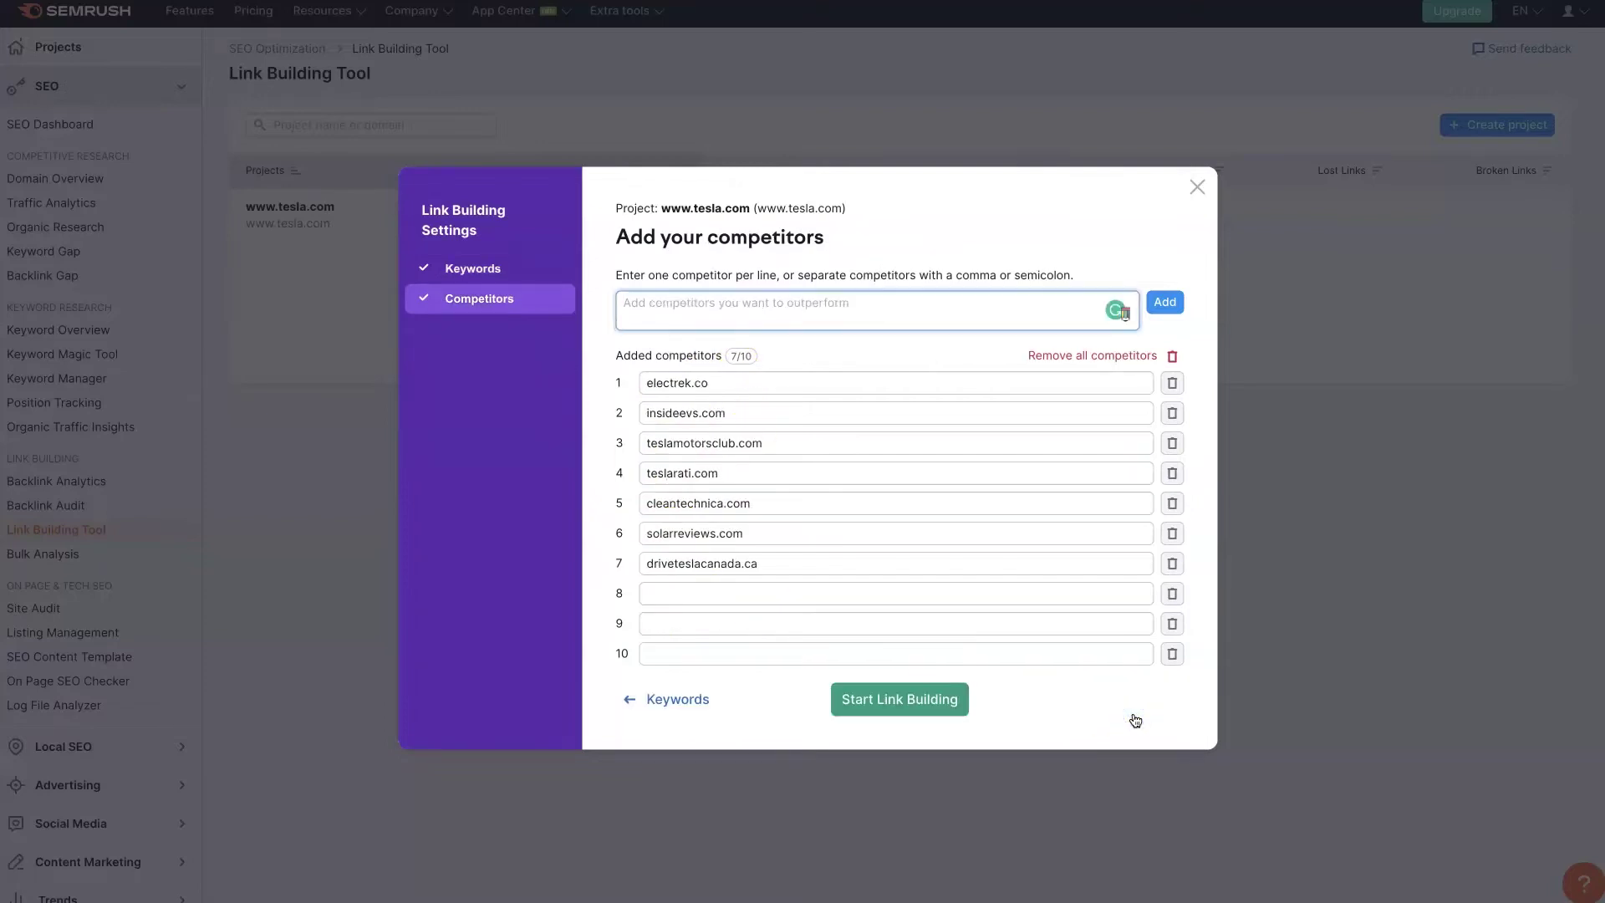
pyautogui.click(1064, 698)
pyautogui.click(887, 711)
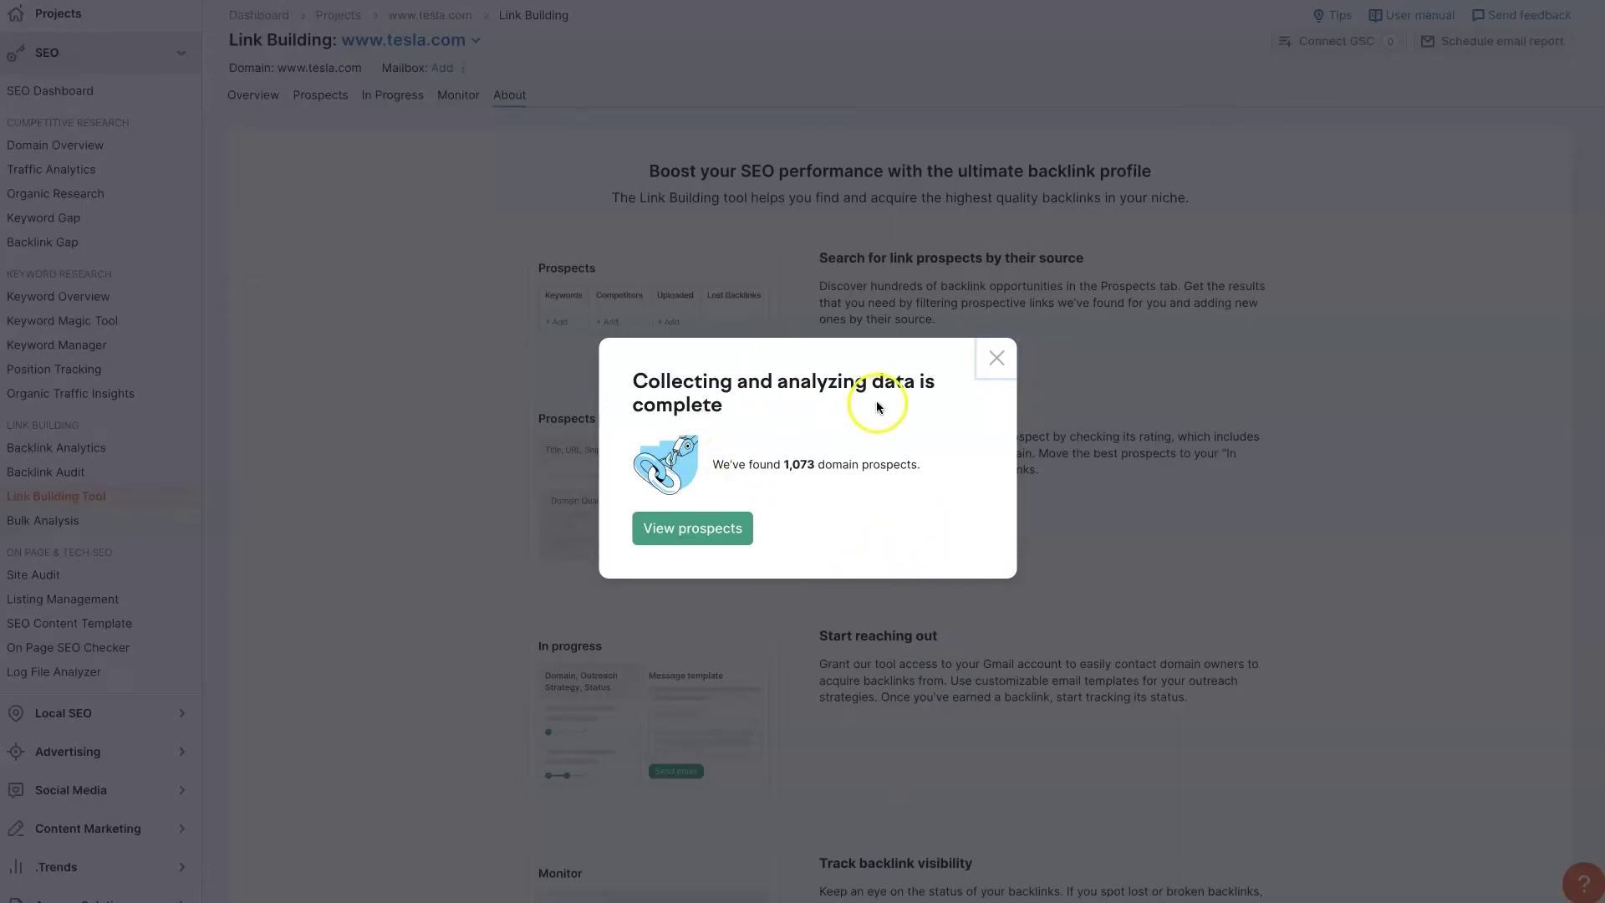
# Open the 1,073 found domain prospects, dismiss the tip, and scroll through the list
pyautogui.click(704, 531)
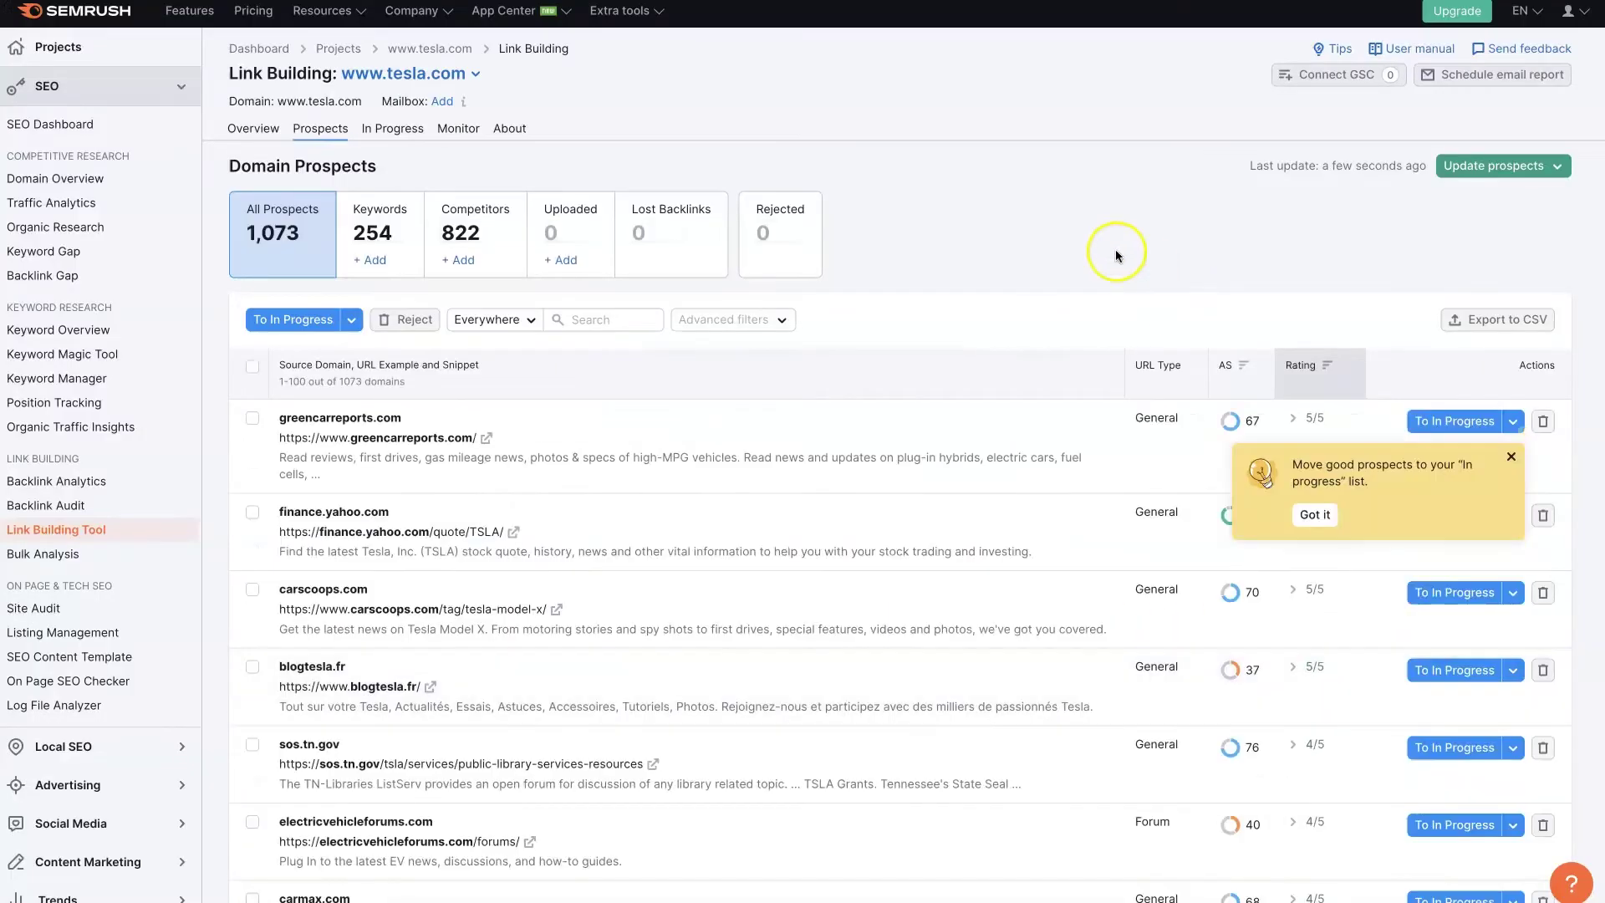
pyautogui.click(1510, 457)
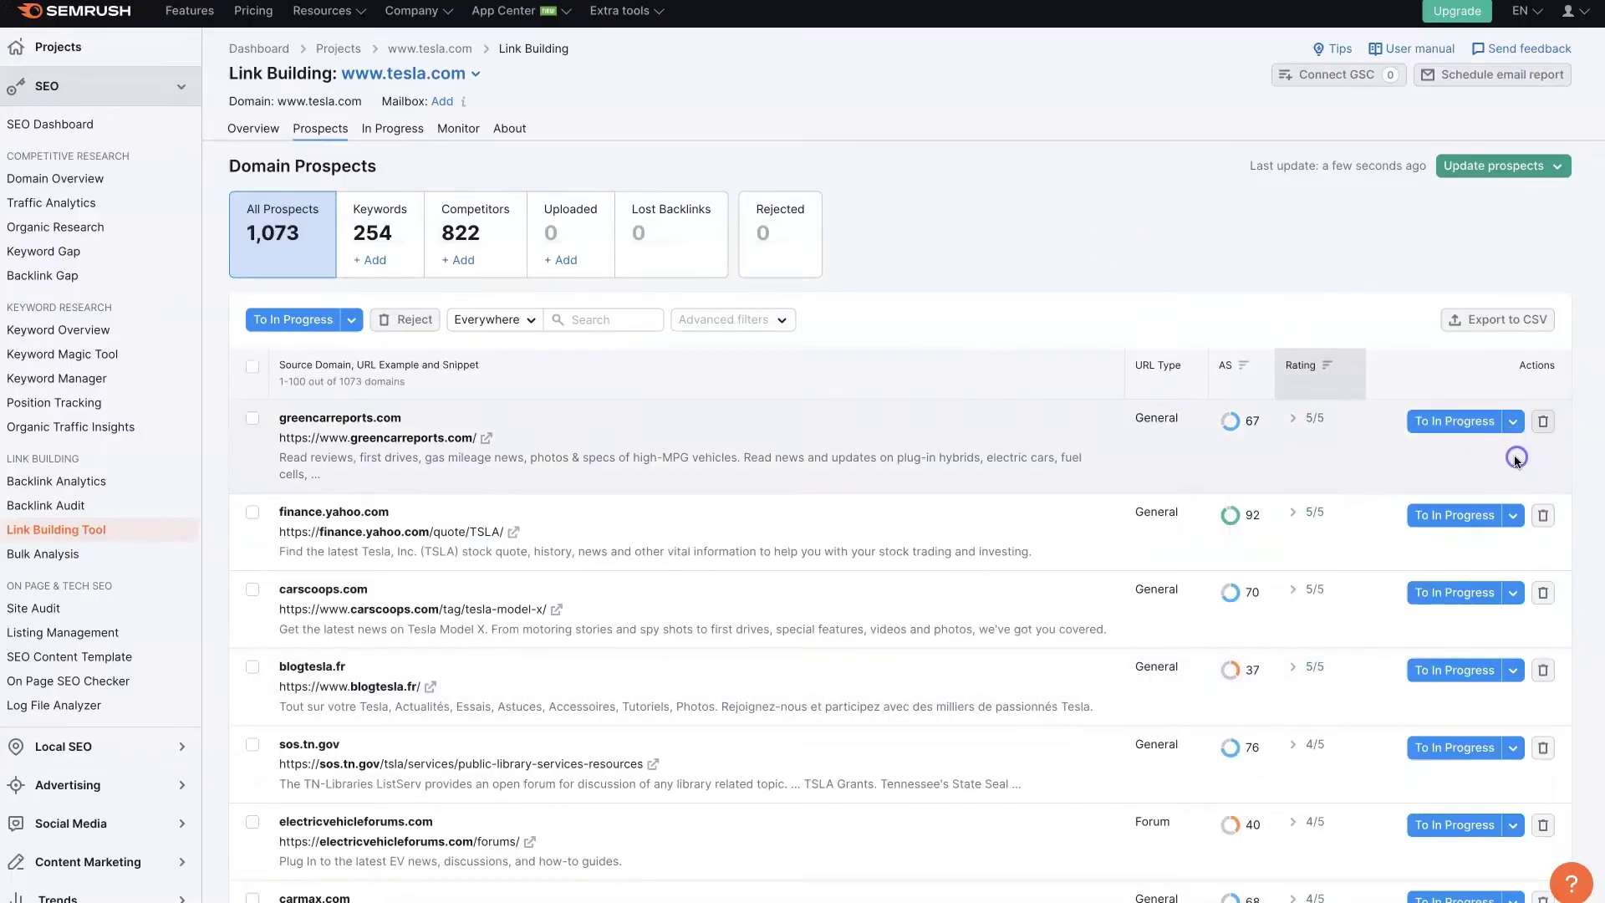
pyautogui.click(1146, 256)
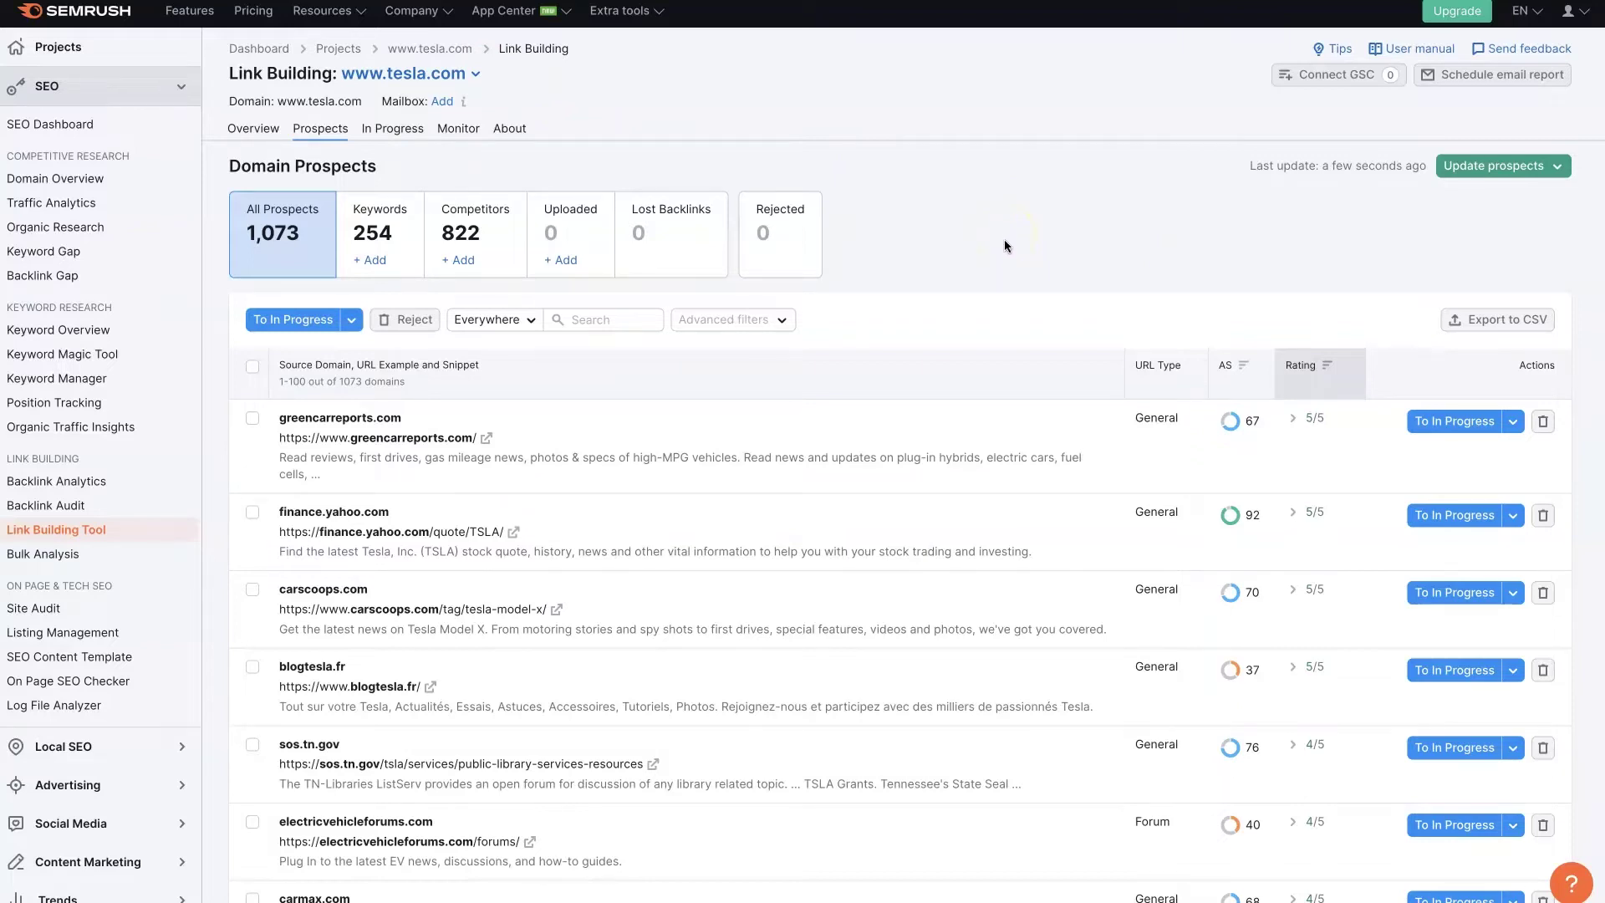
pyautogui.scroll(-5, 1033, 481)
pyautogui.scroll(-15, 1033, 490)
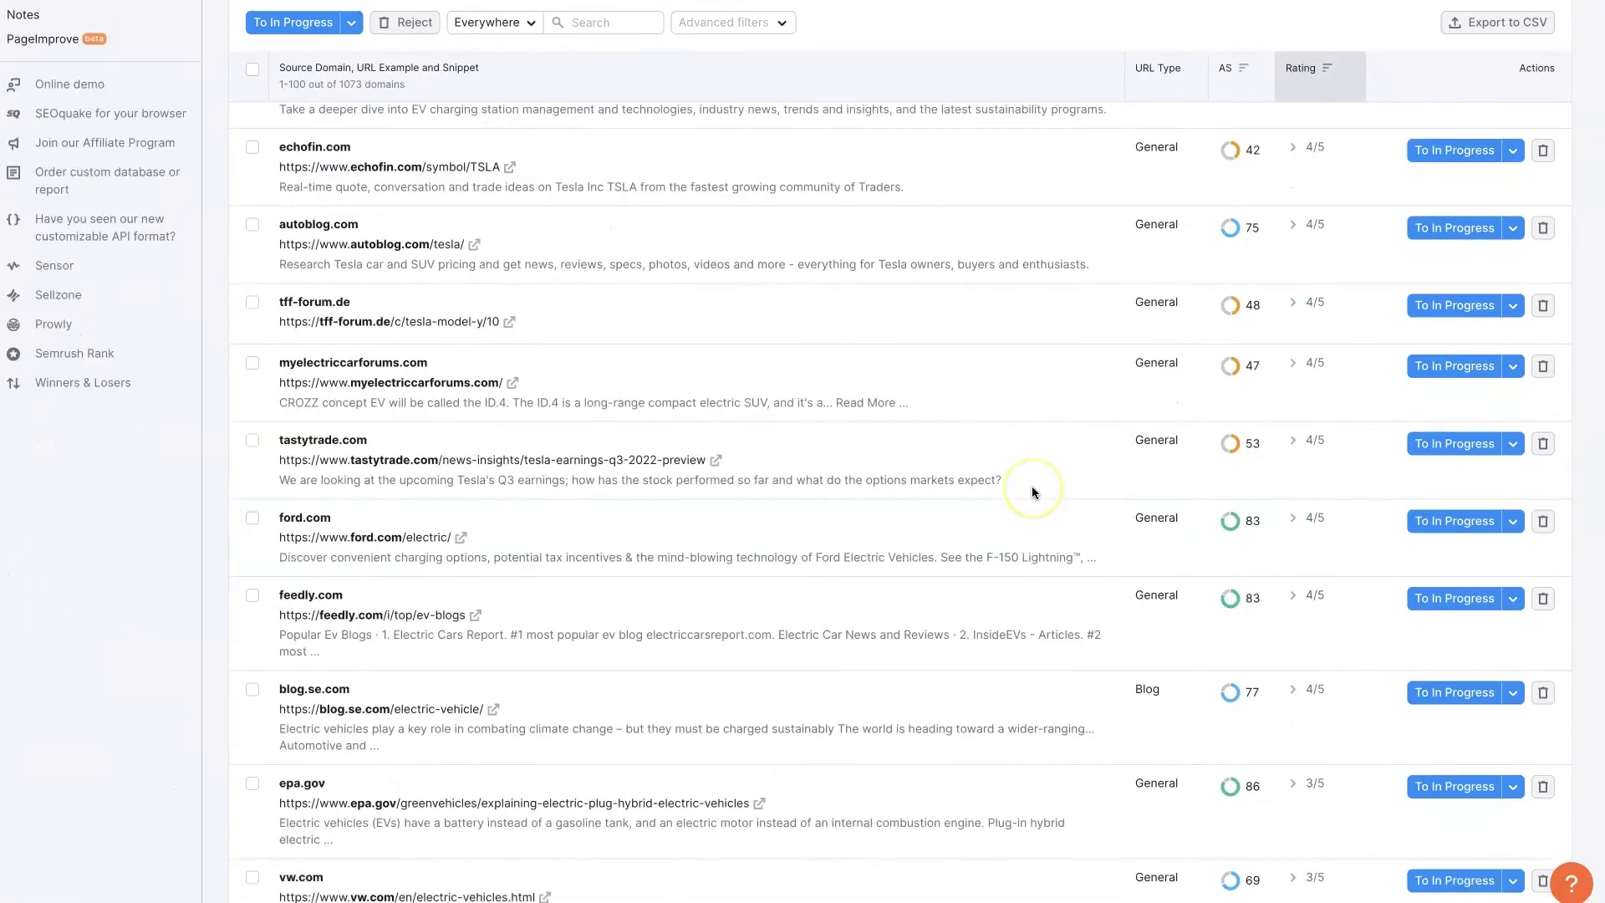
pyautogui.scroll(20, 1031, 485)
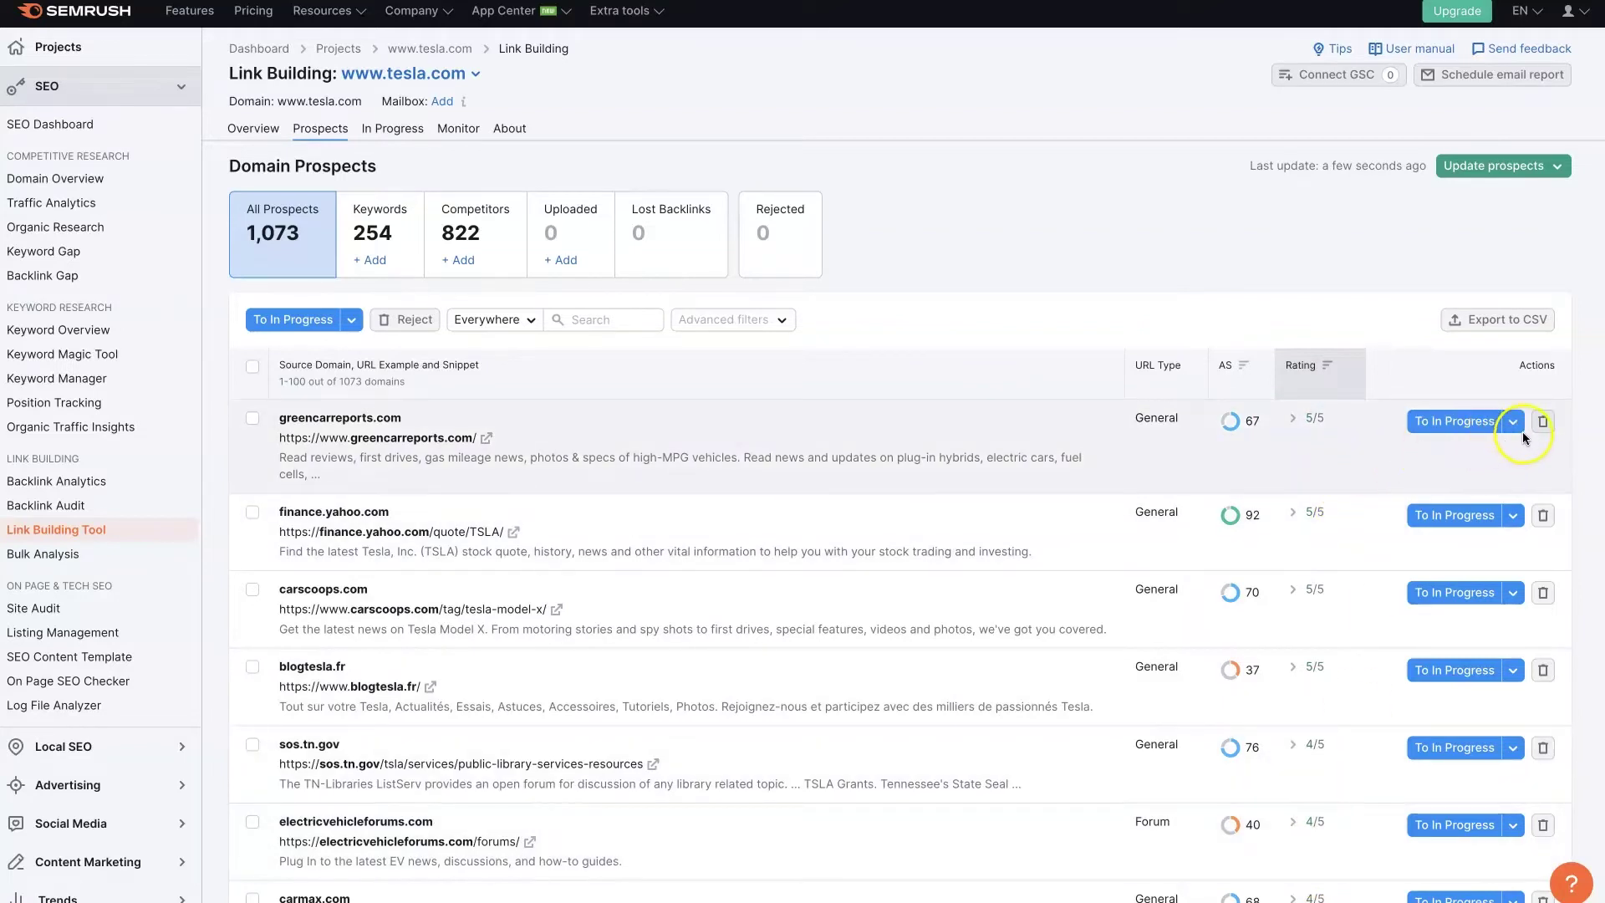
# Move greencarreports.com to In Progress as a Guest post, then view the In Progress list
pyautogui.click(1517, 426)
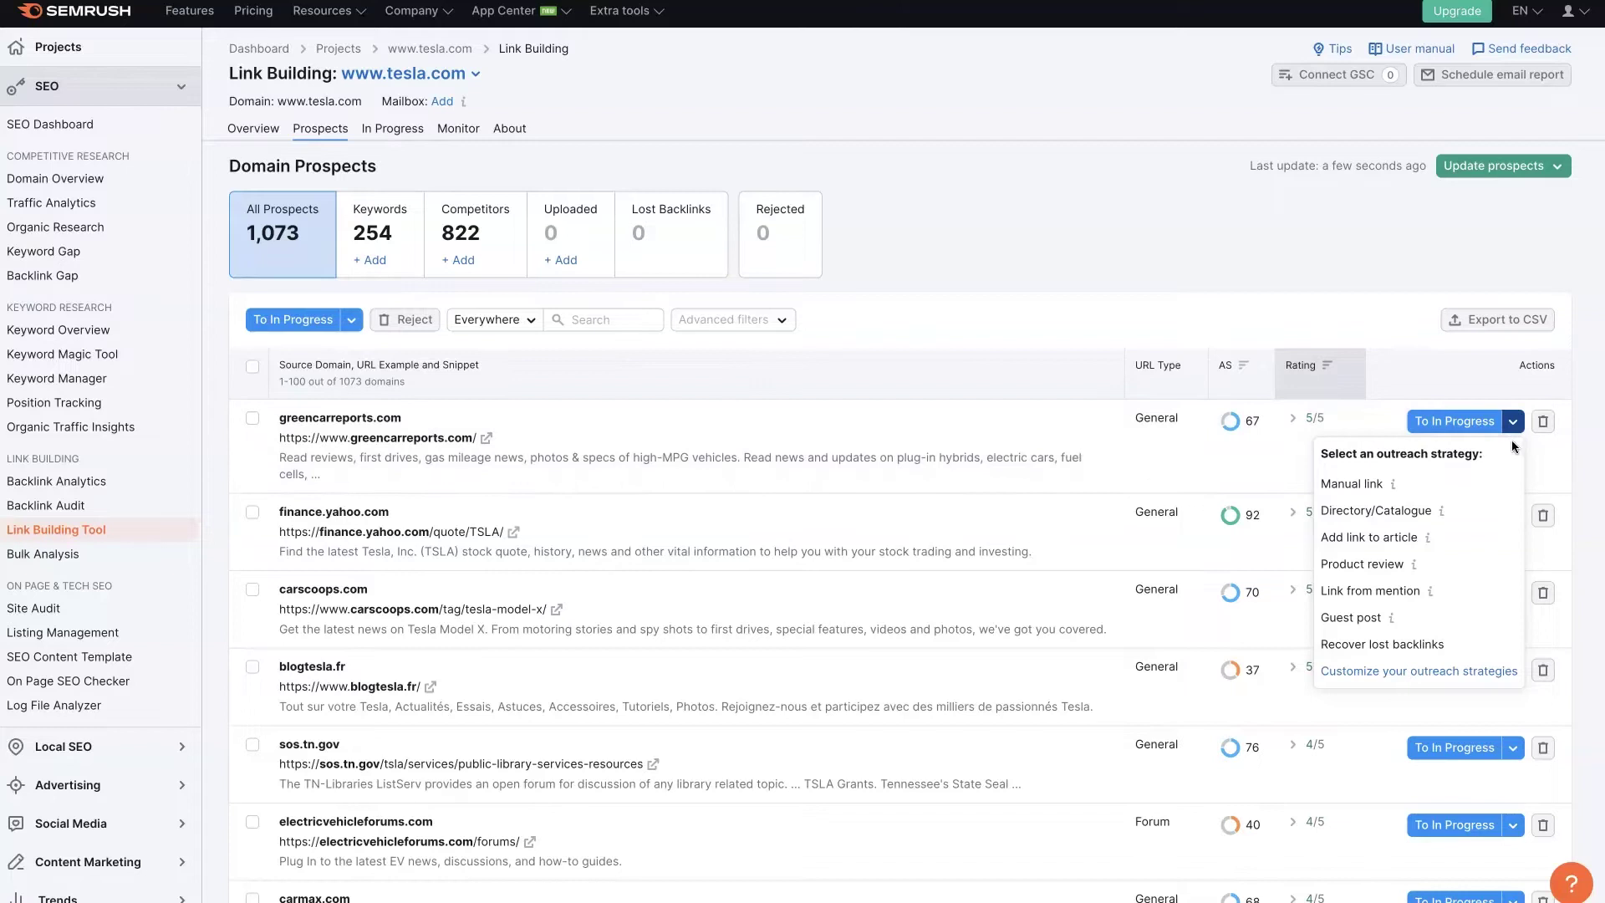
pyautogui.click(1368, 618)
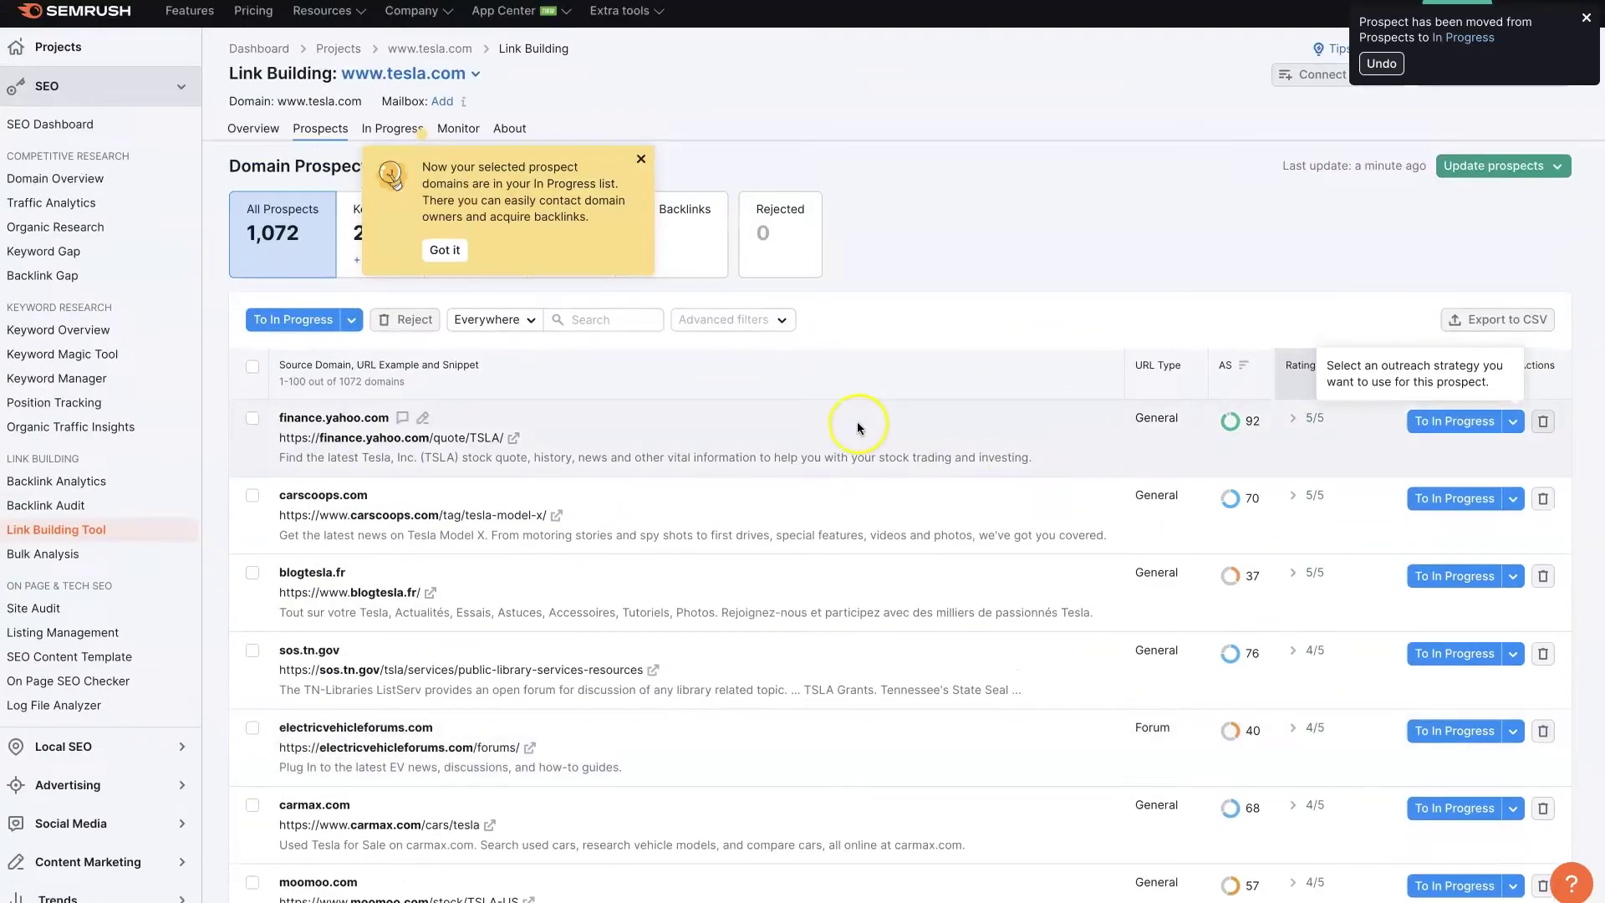
pyautogui.click(641, 160)
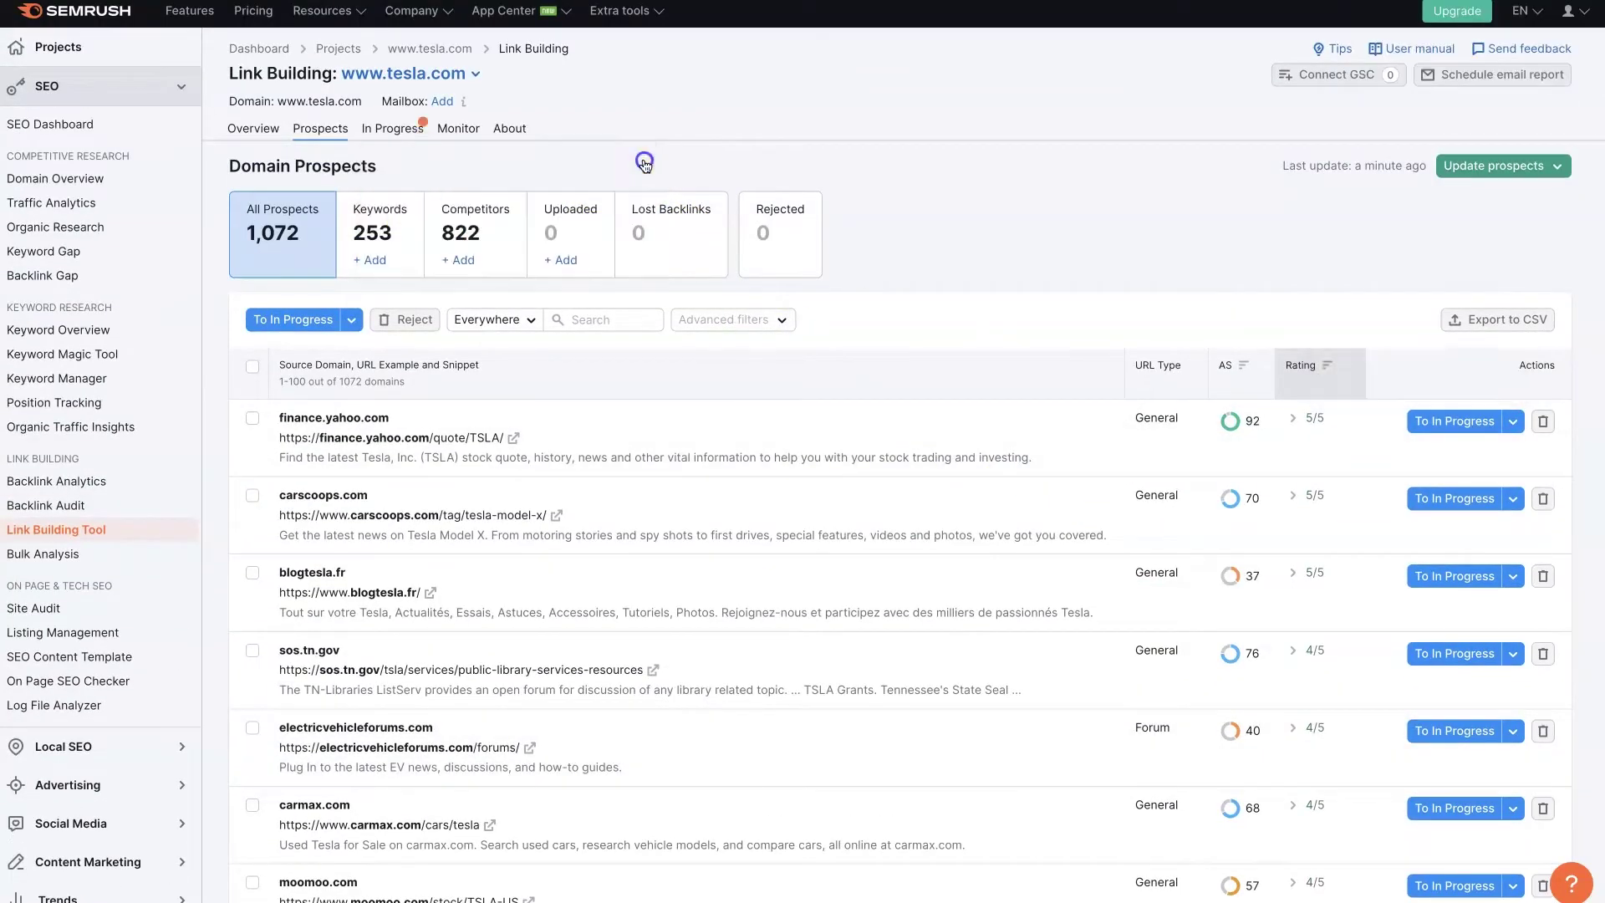
pyautogui.click(393, 129)
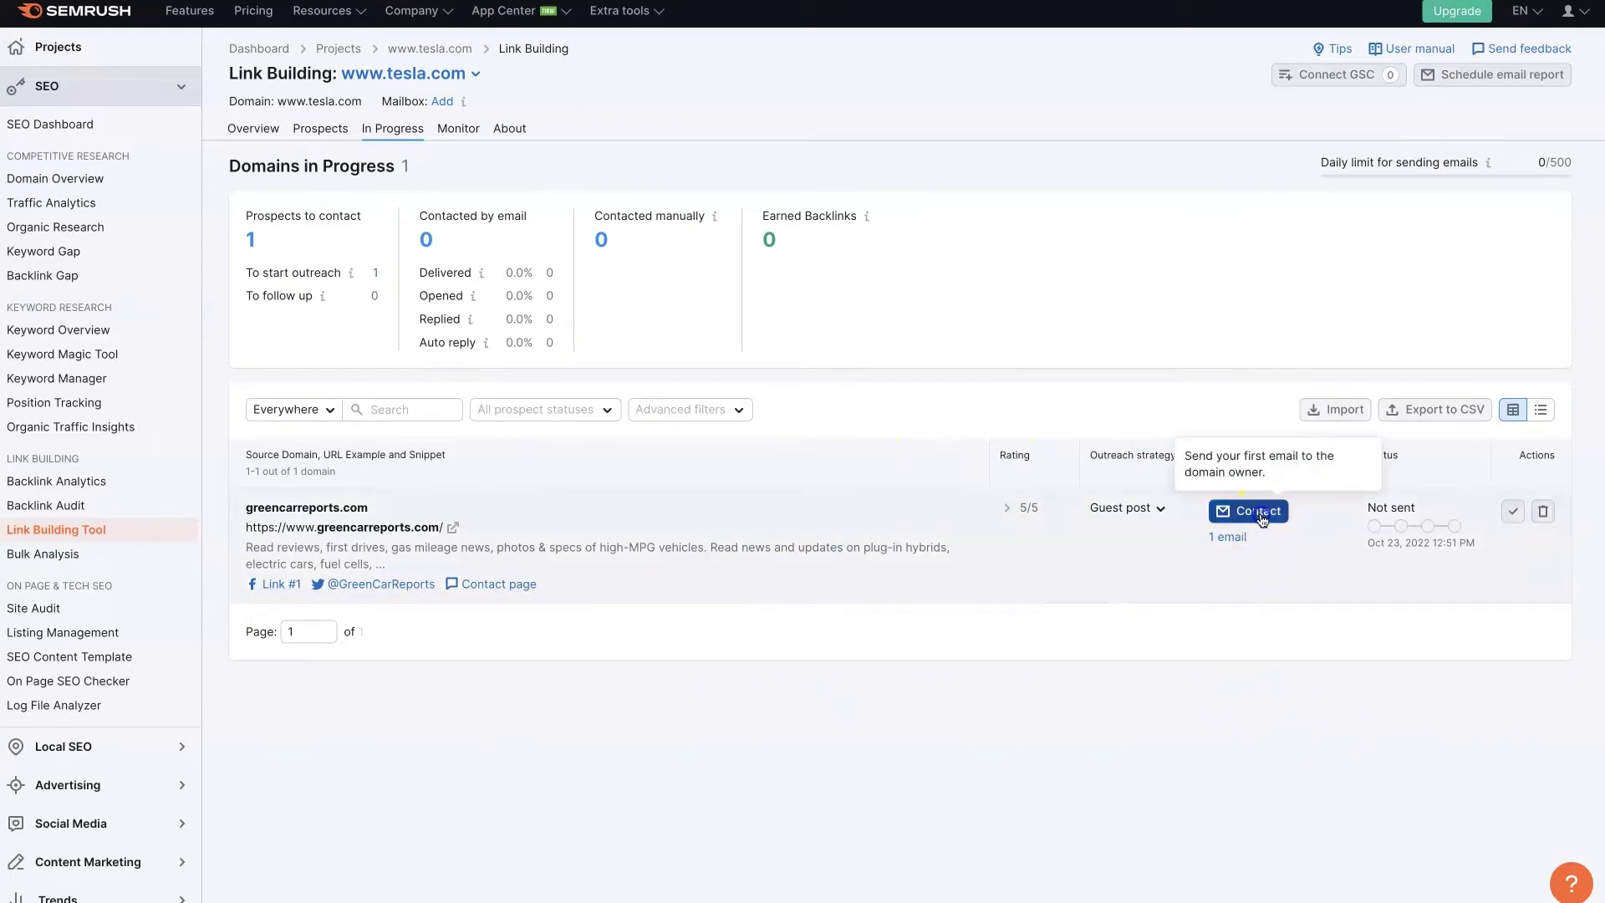
# Start an outreach email to greencarreports.com and add the site's suggested address as recipient
pyautogui.click(1262, 518)
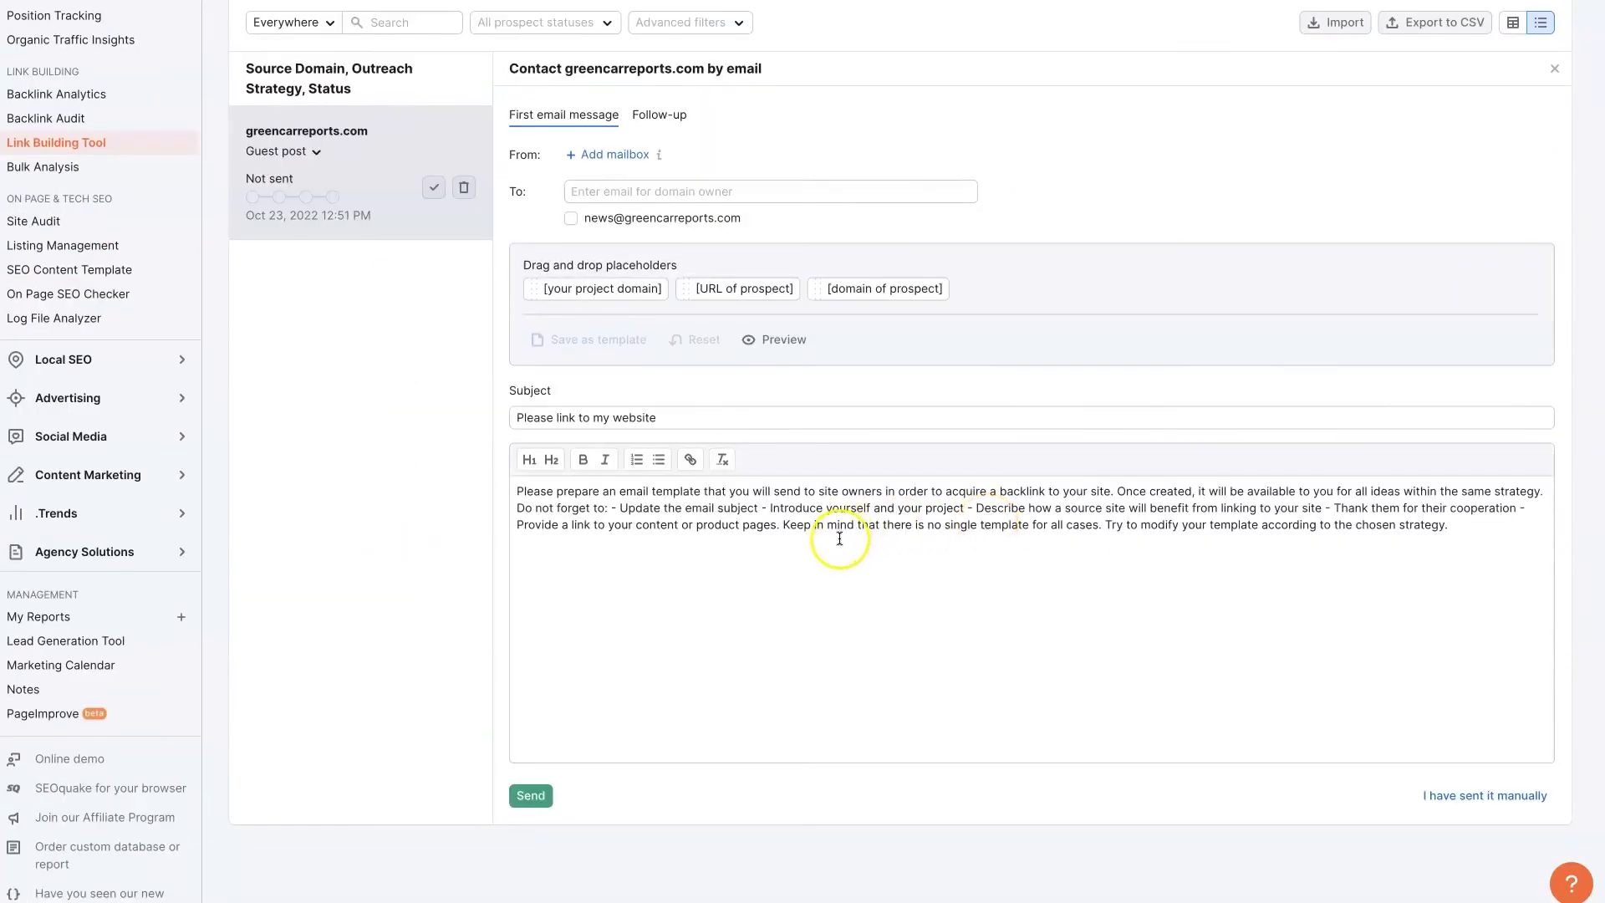
pyautogui.scroll(1, 763, 660)
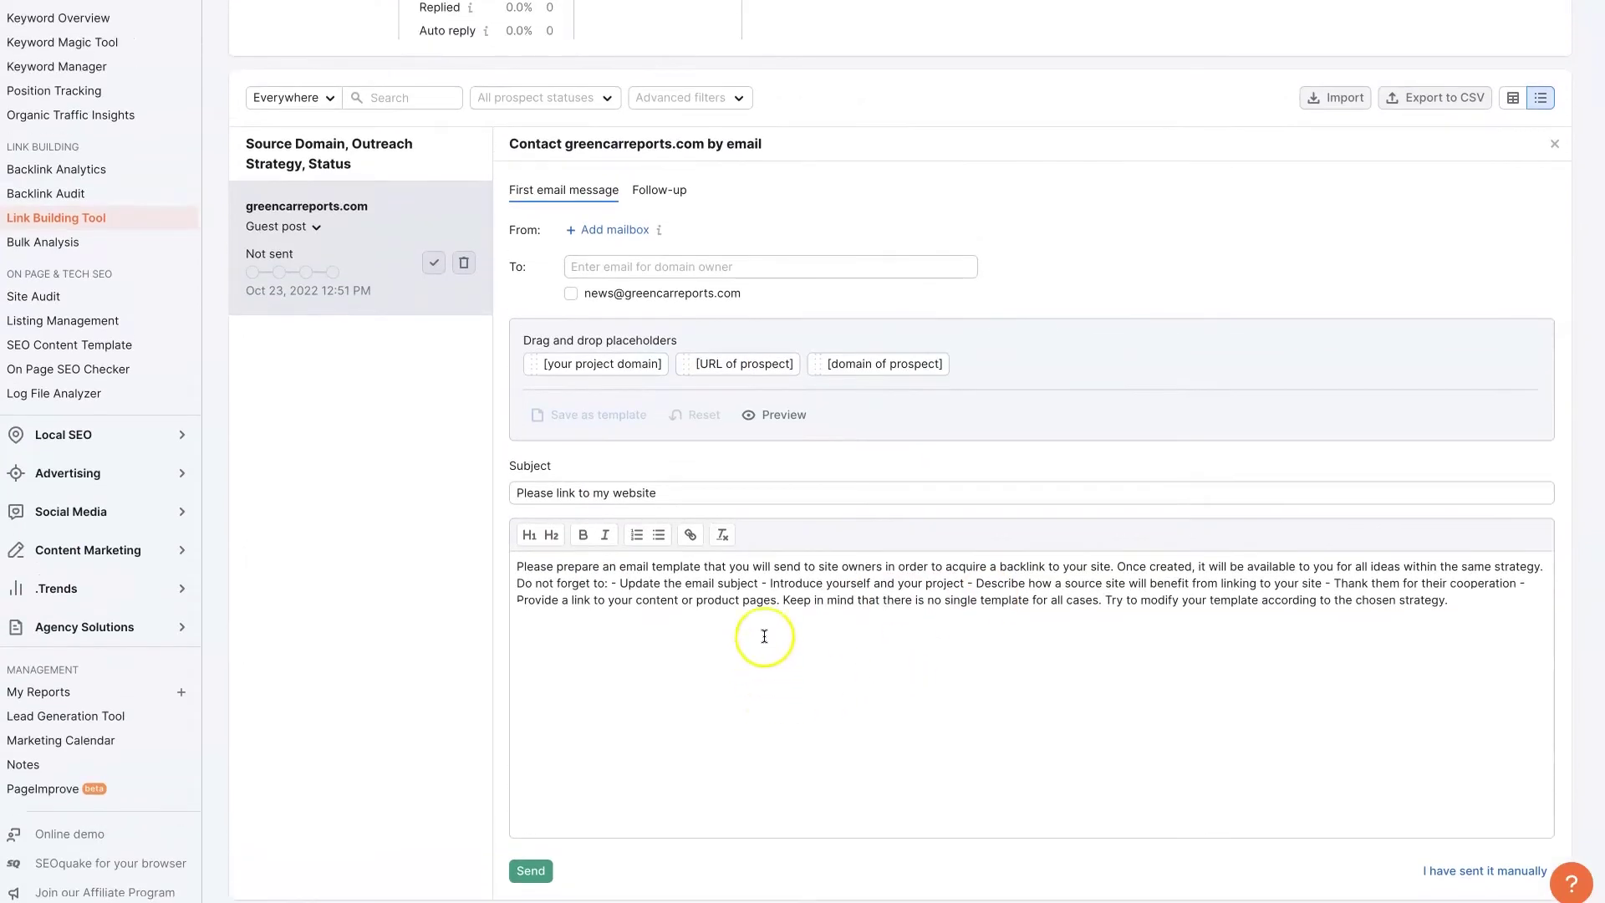
pyautogui.click(674, 196)
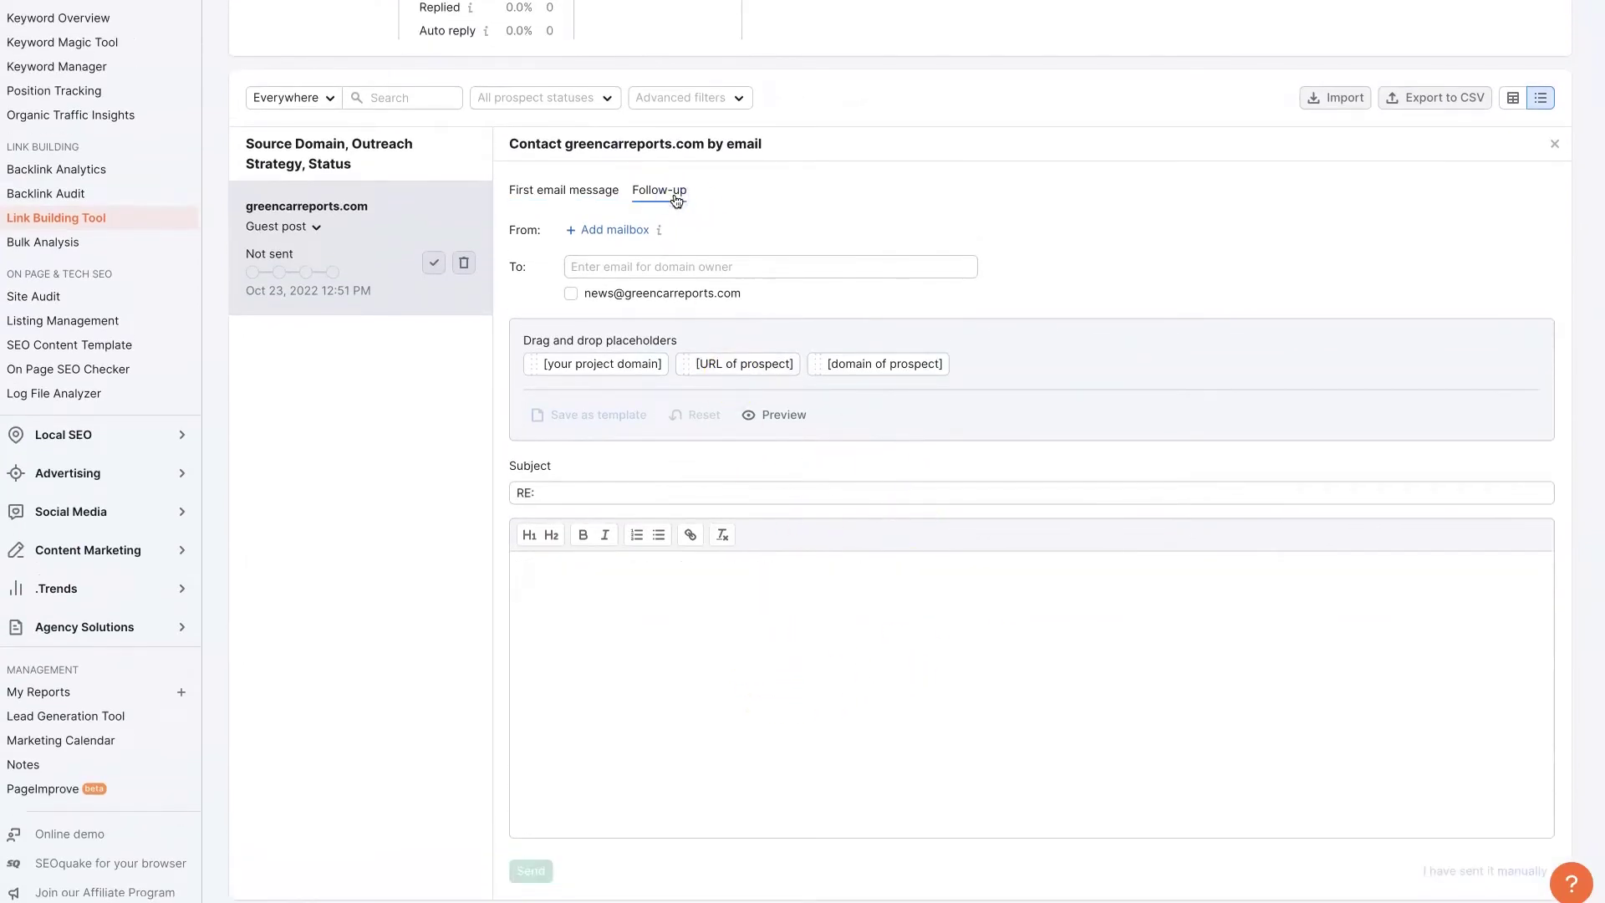
pyautogui.click(605, 293)
pyautogui.click(570, 294)
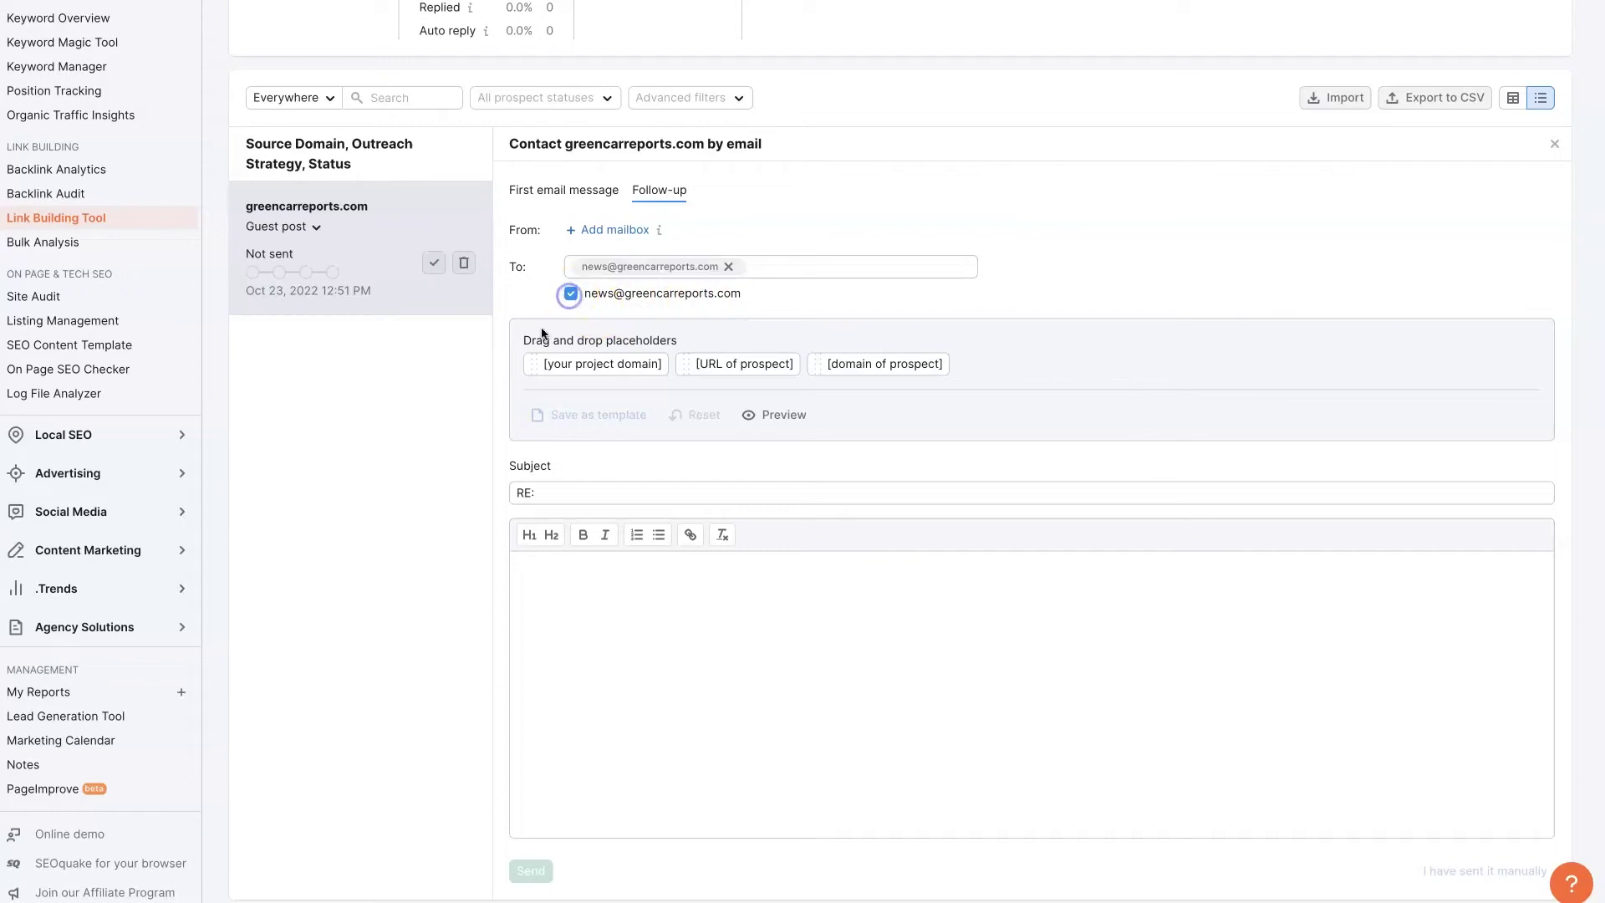
pyautogui.click(571, 190)
pyautogui.click(570, 294)
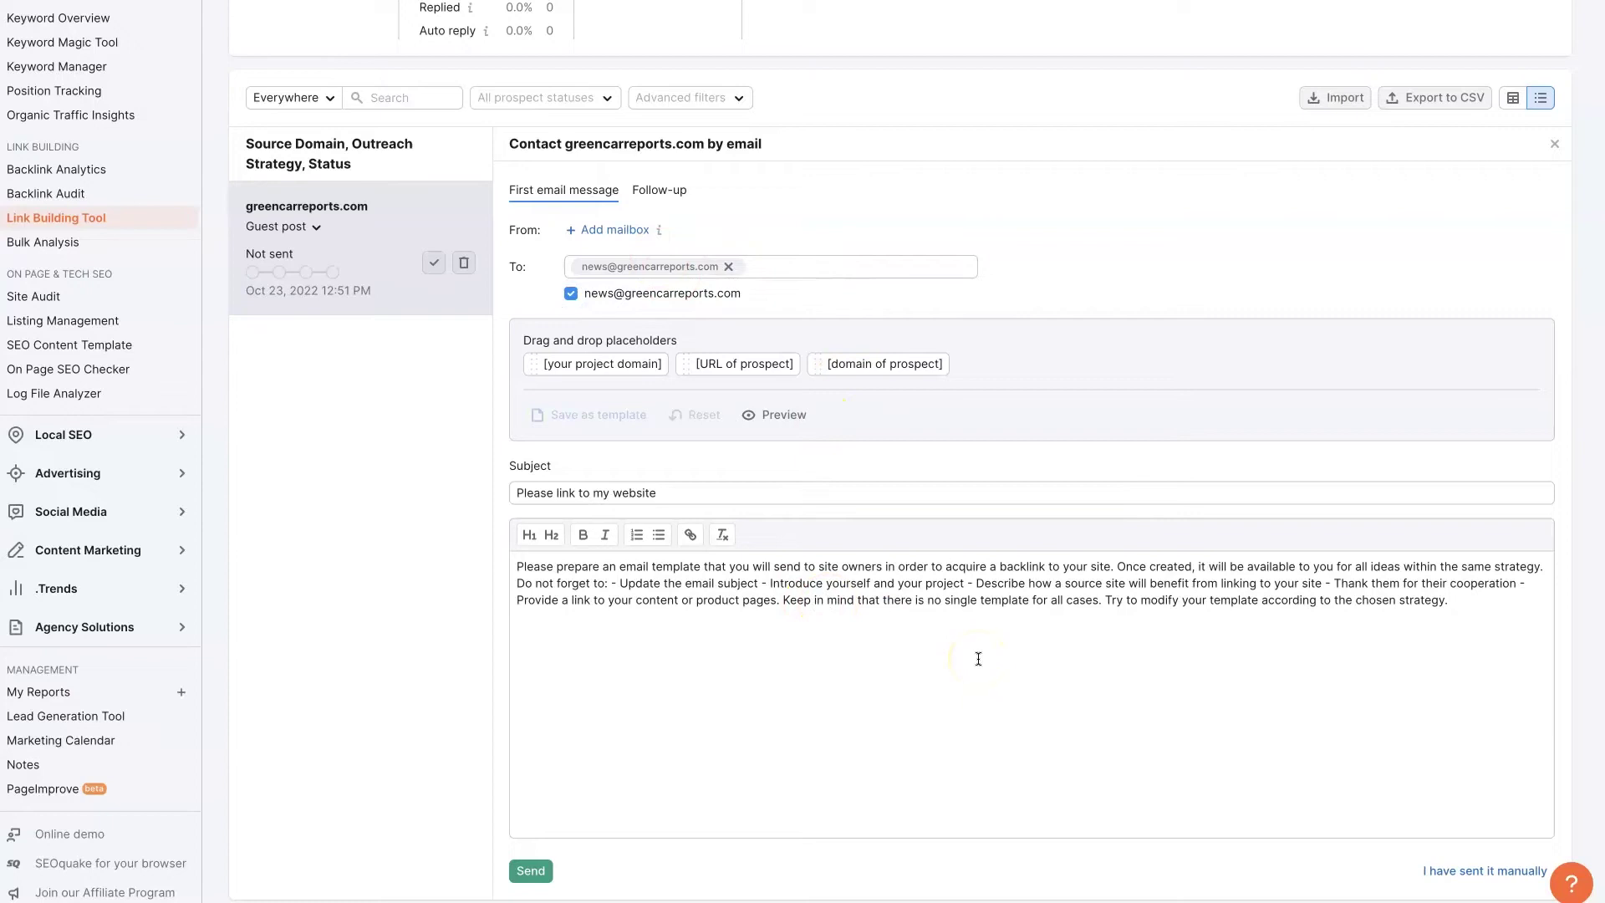
# Review the 'Please link to my website' email body and its Send button
pyautogui.click(1104, 674)
pyautogui.scroll(4, 1065, 657)
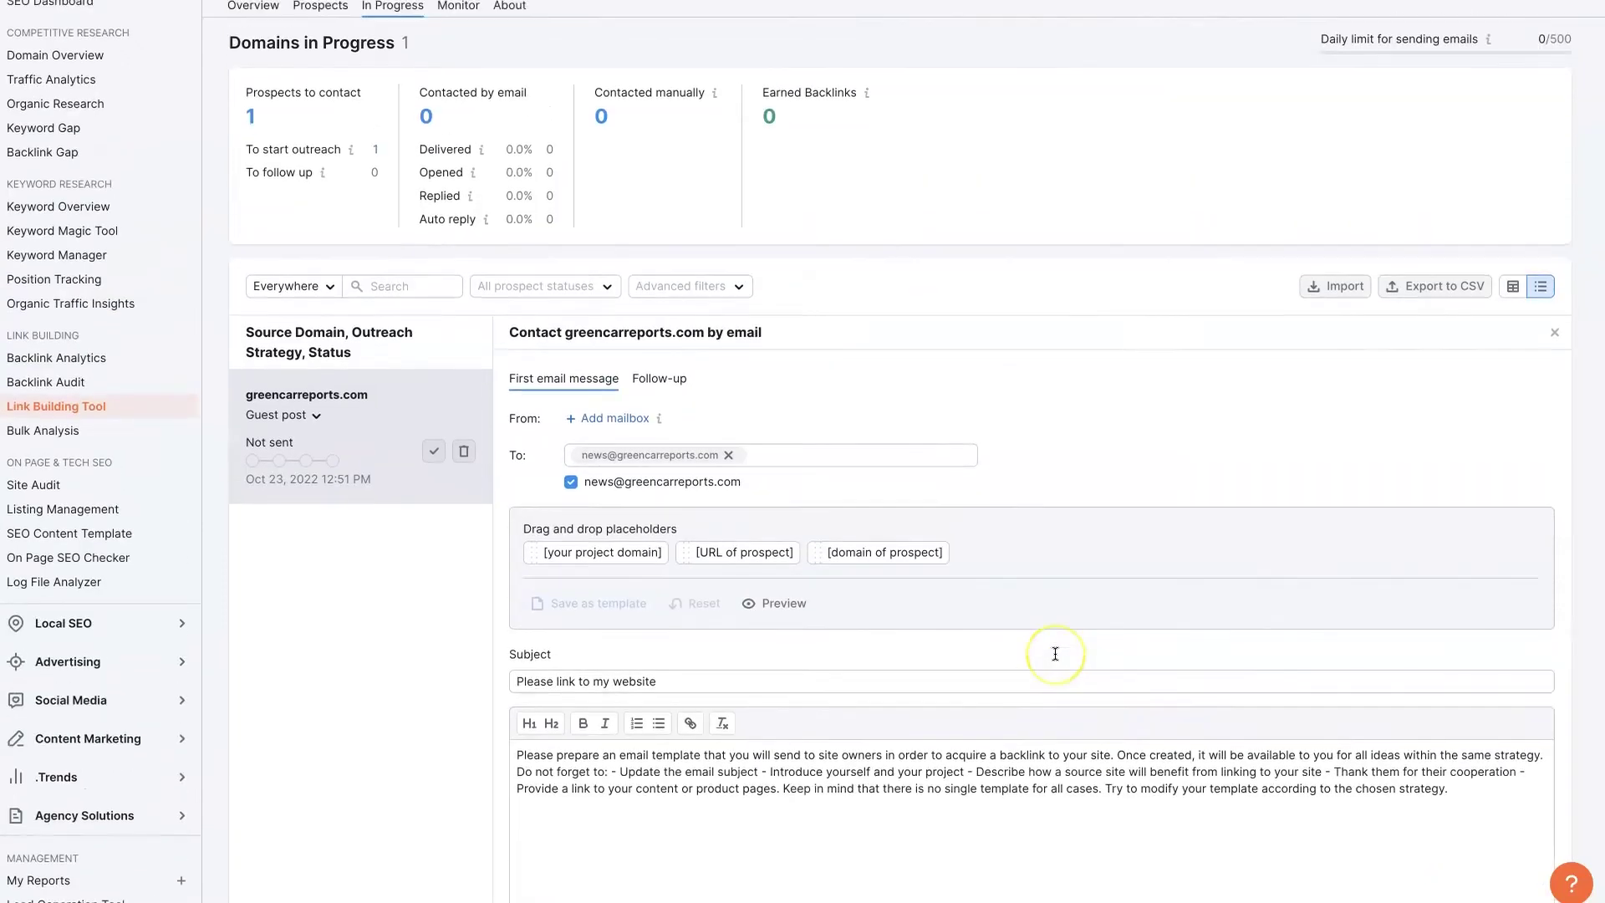
pyautogui.scroll(-3, 1028, 577)
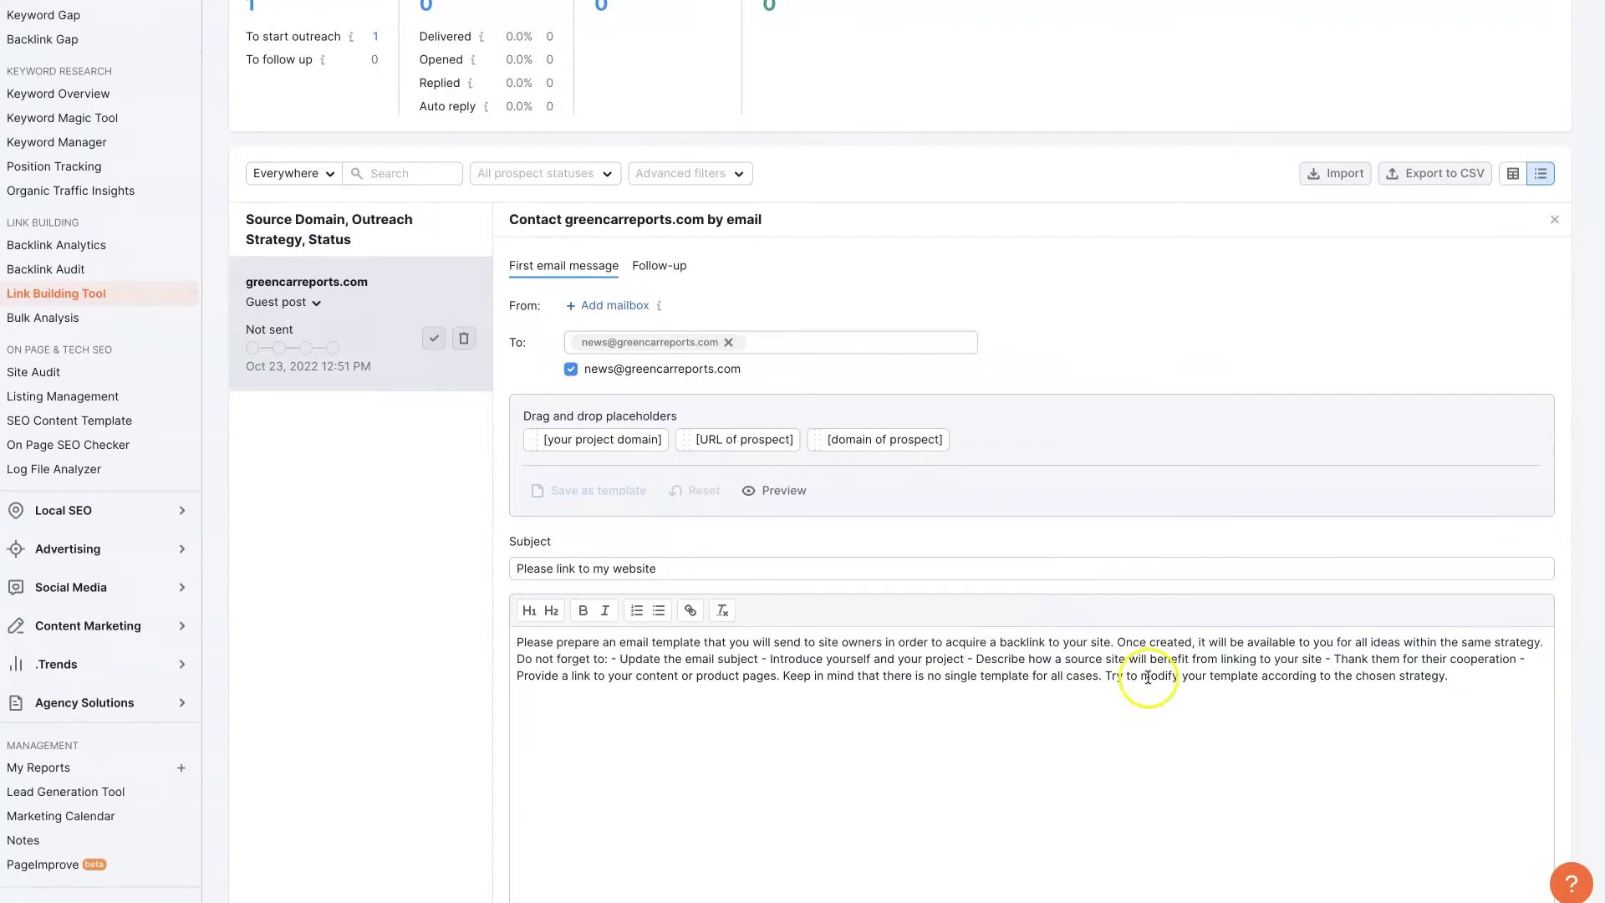
pyautogui.scroll(-4, 985, 658)
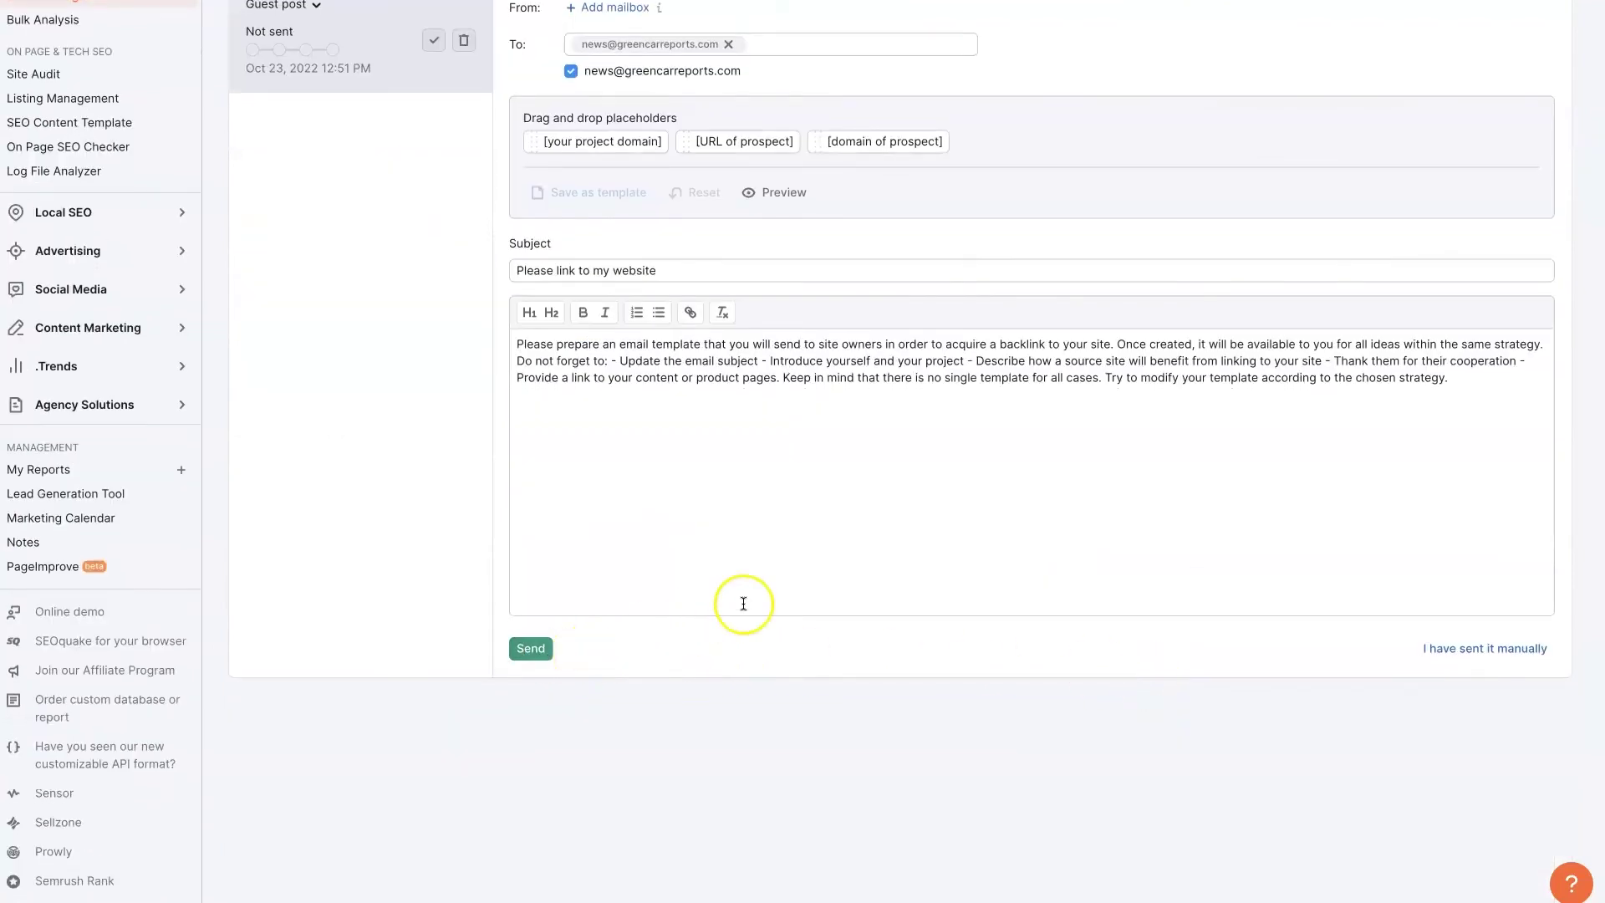
pyautogui.scroll(4, 741, 602)
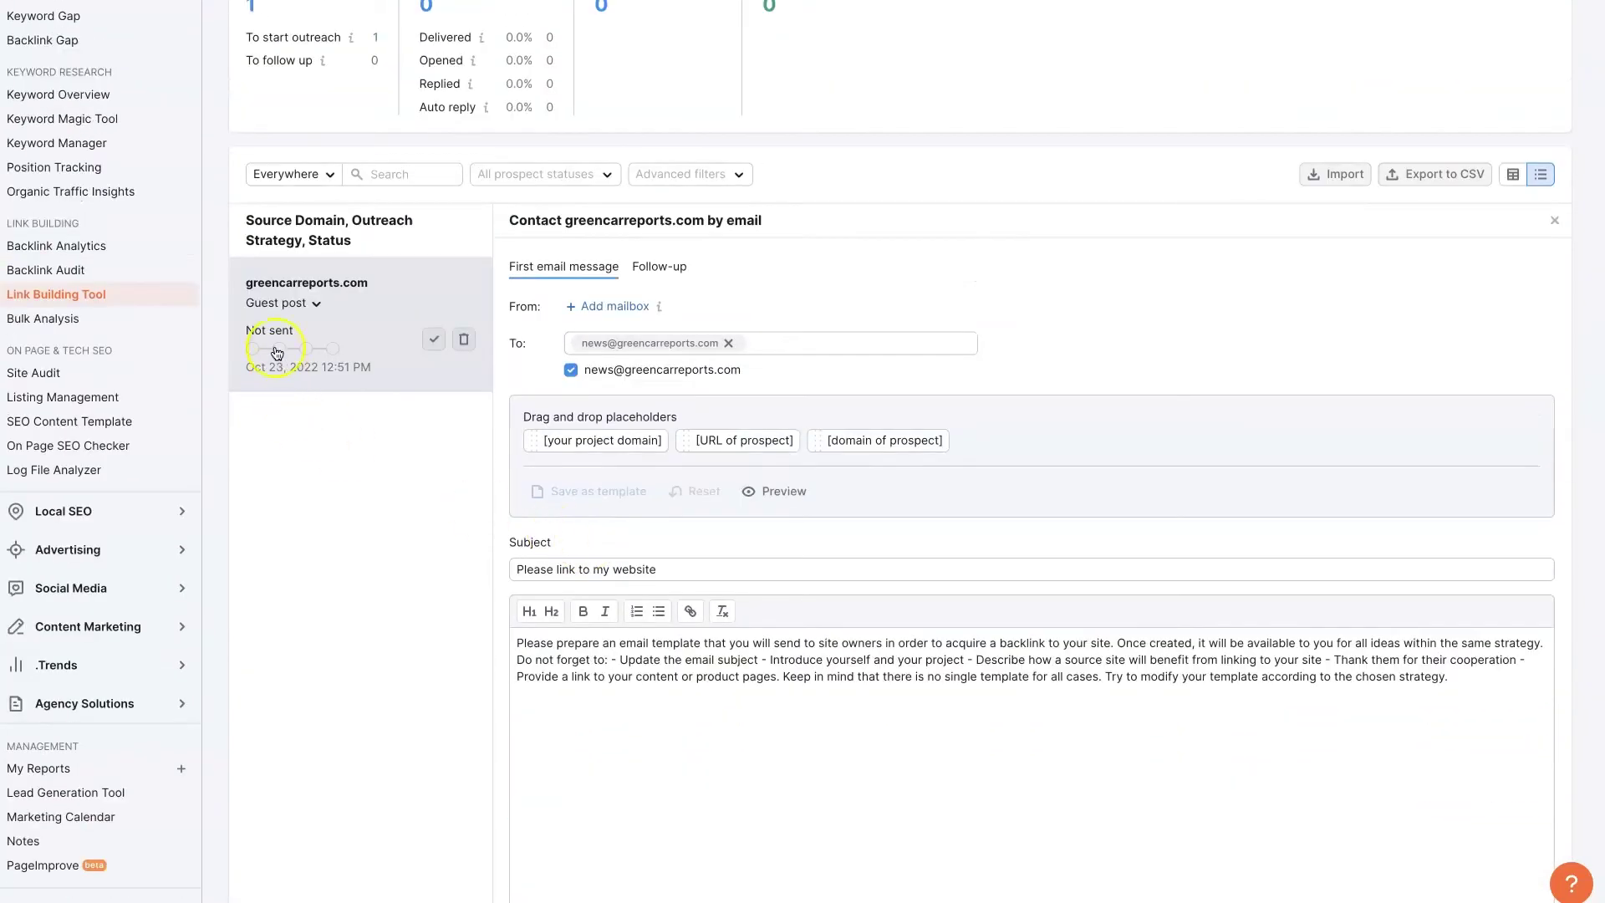
pyautogui.scroll(1, 846, 501)
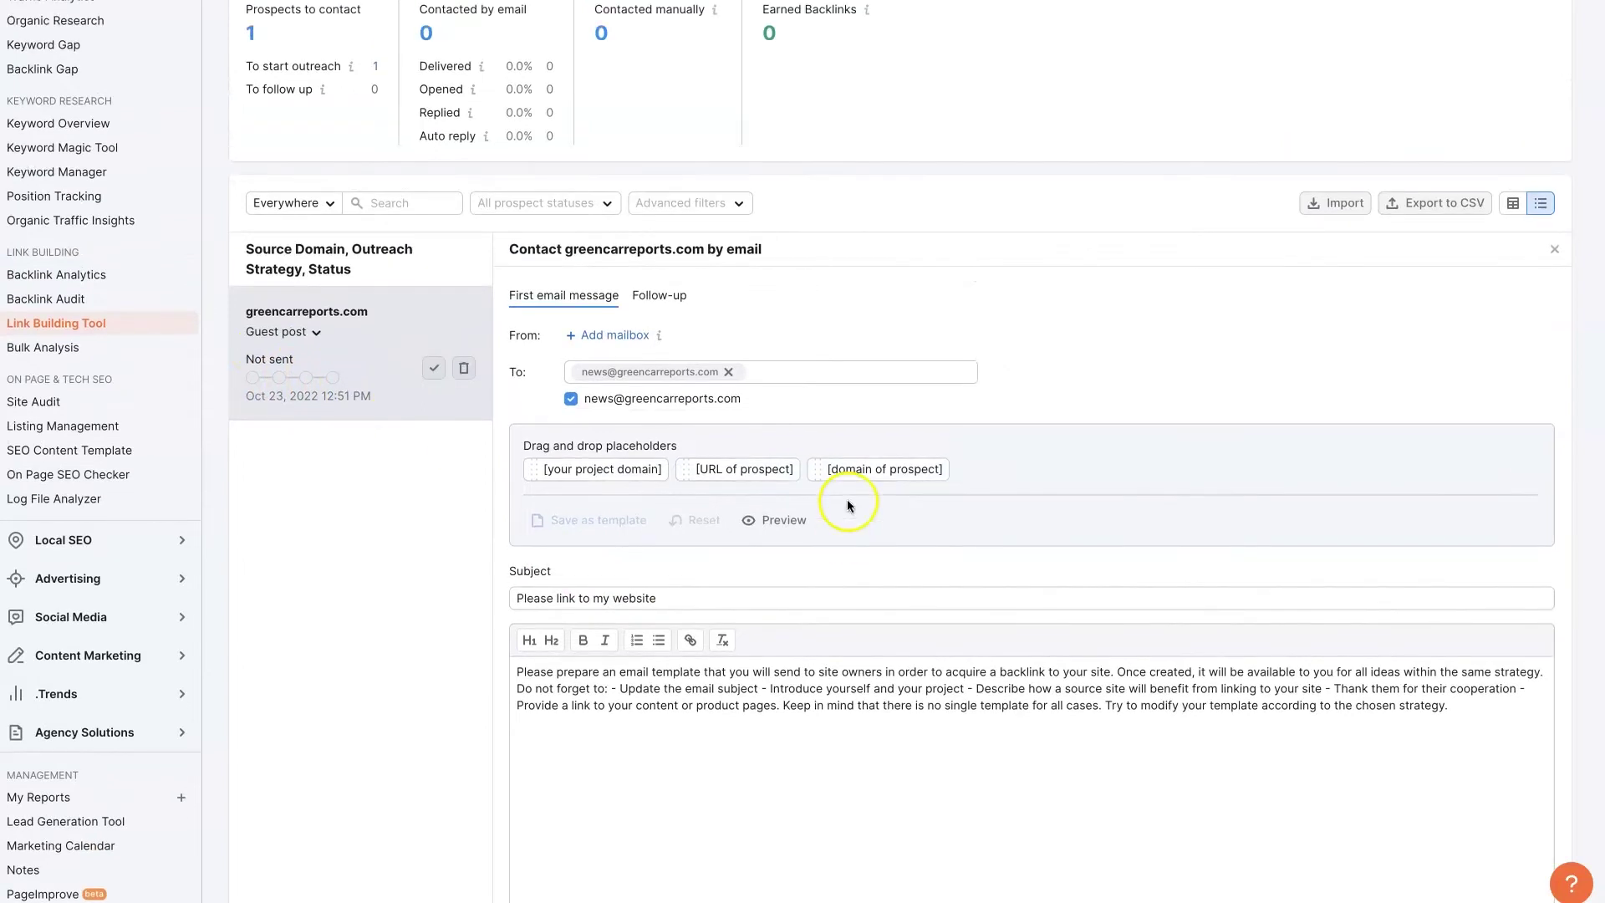
pyautogui.scroll(3, 847, 501)
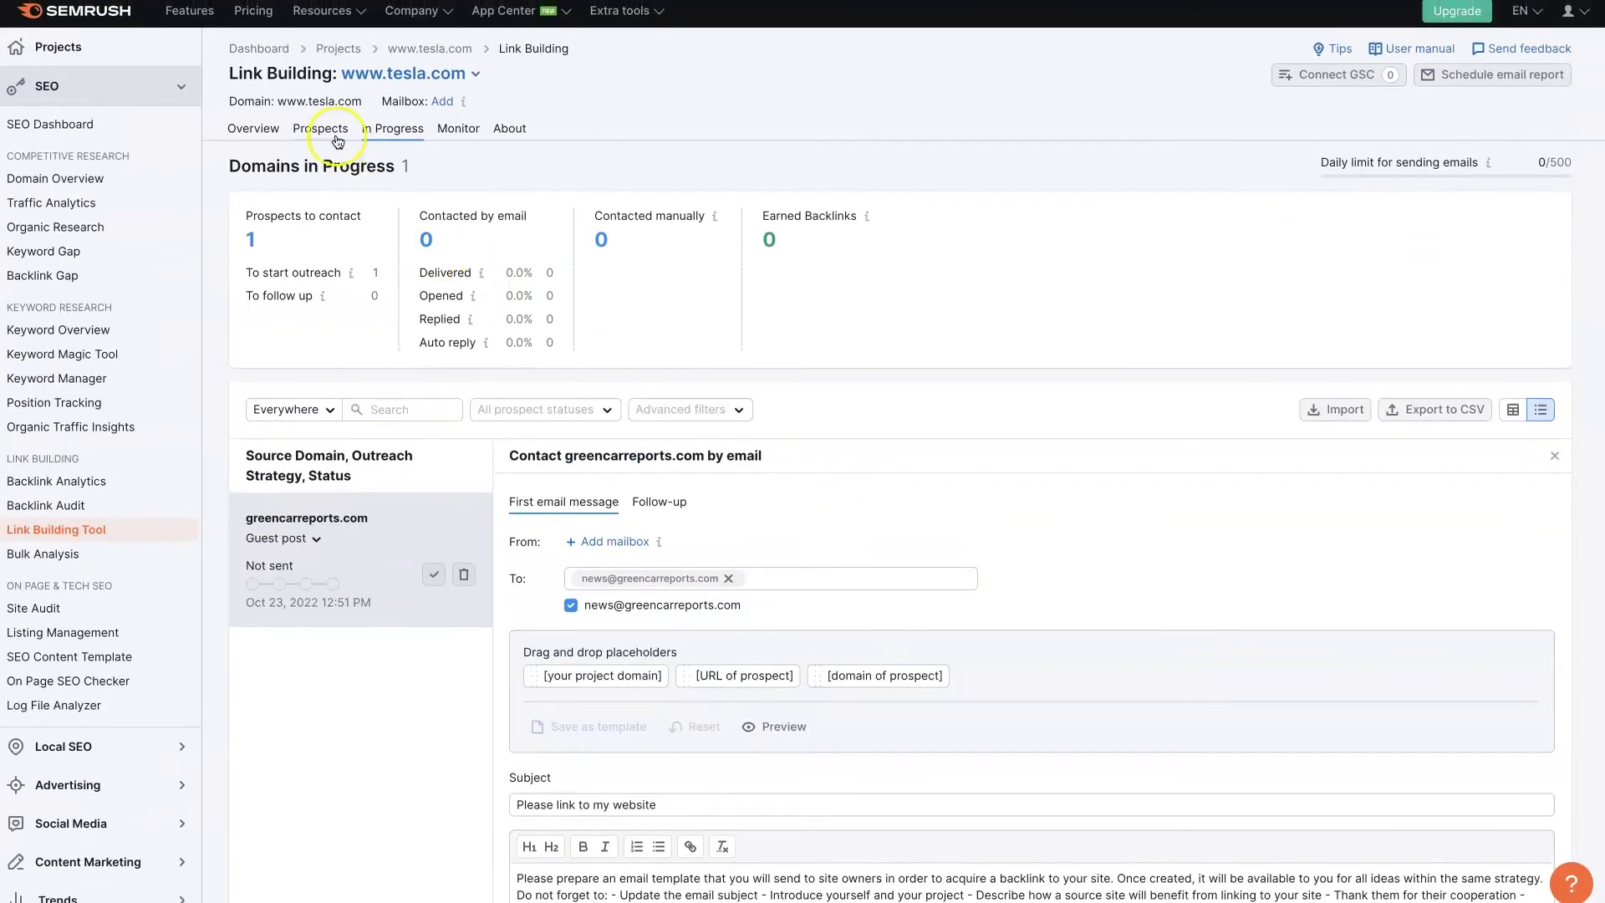
# In the Prospects list, reject blogtesla.fr and scroll through the remaining 1,071 prospects
pyautogui.click(338, 140)
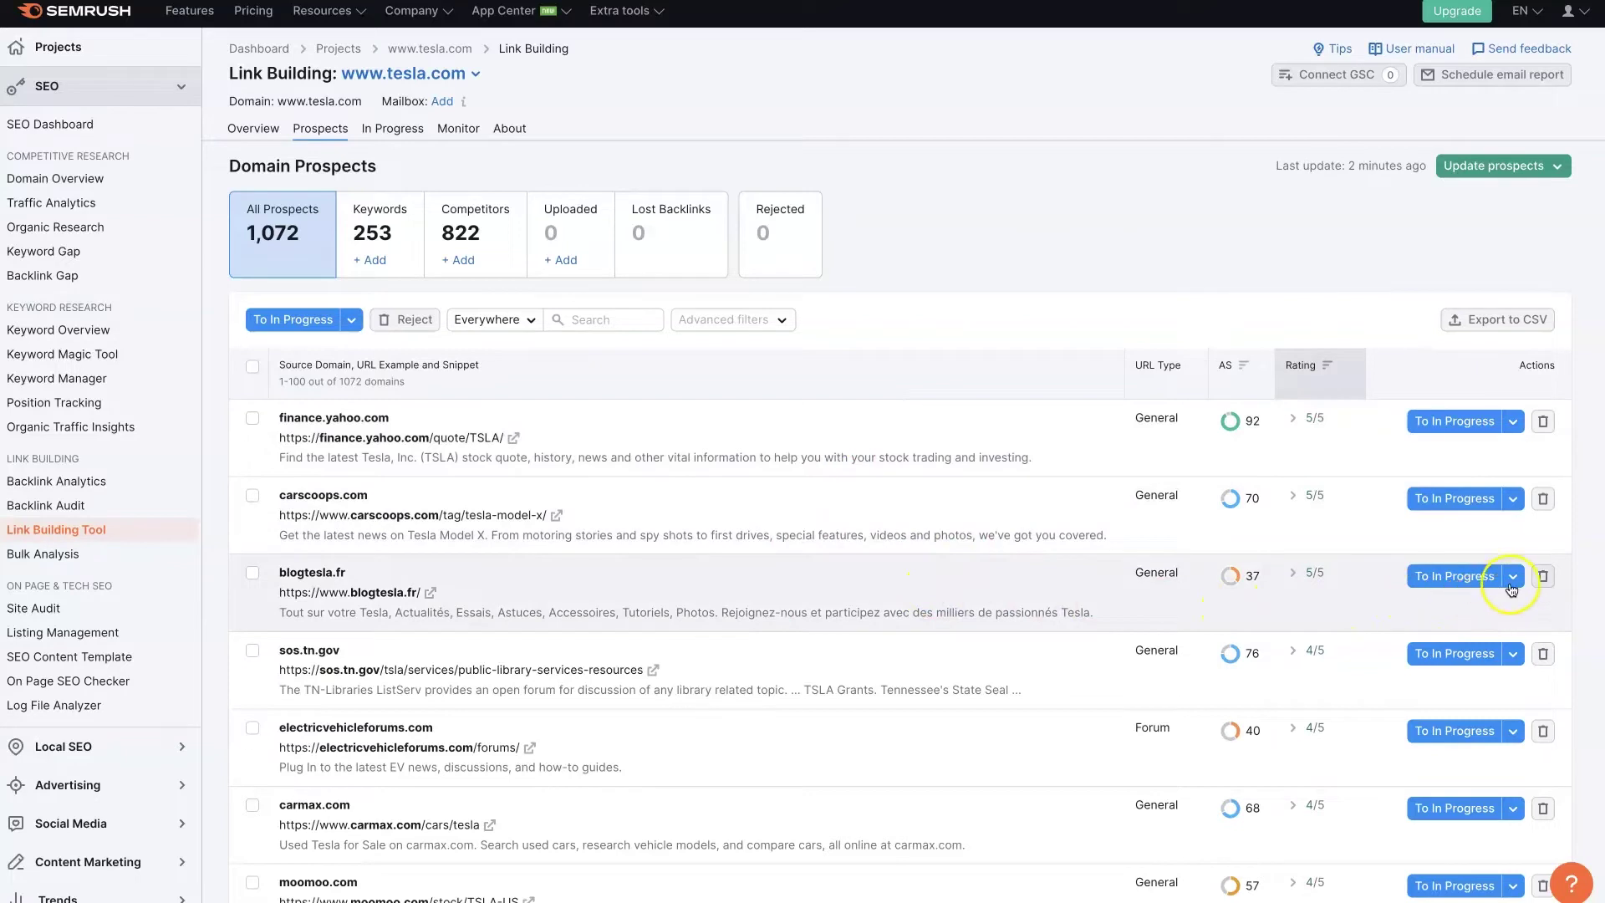
pyautogui.click(1542, 578)
pyautogui.scroll(-3, 1524, 634)
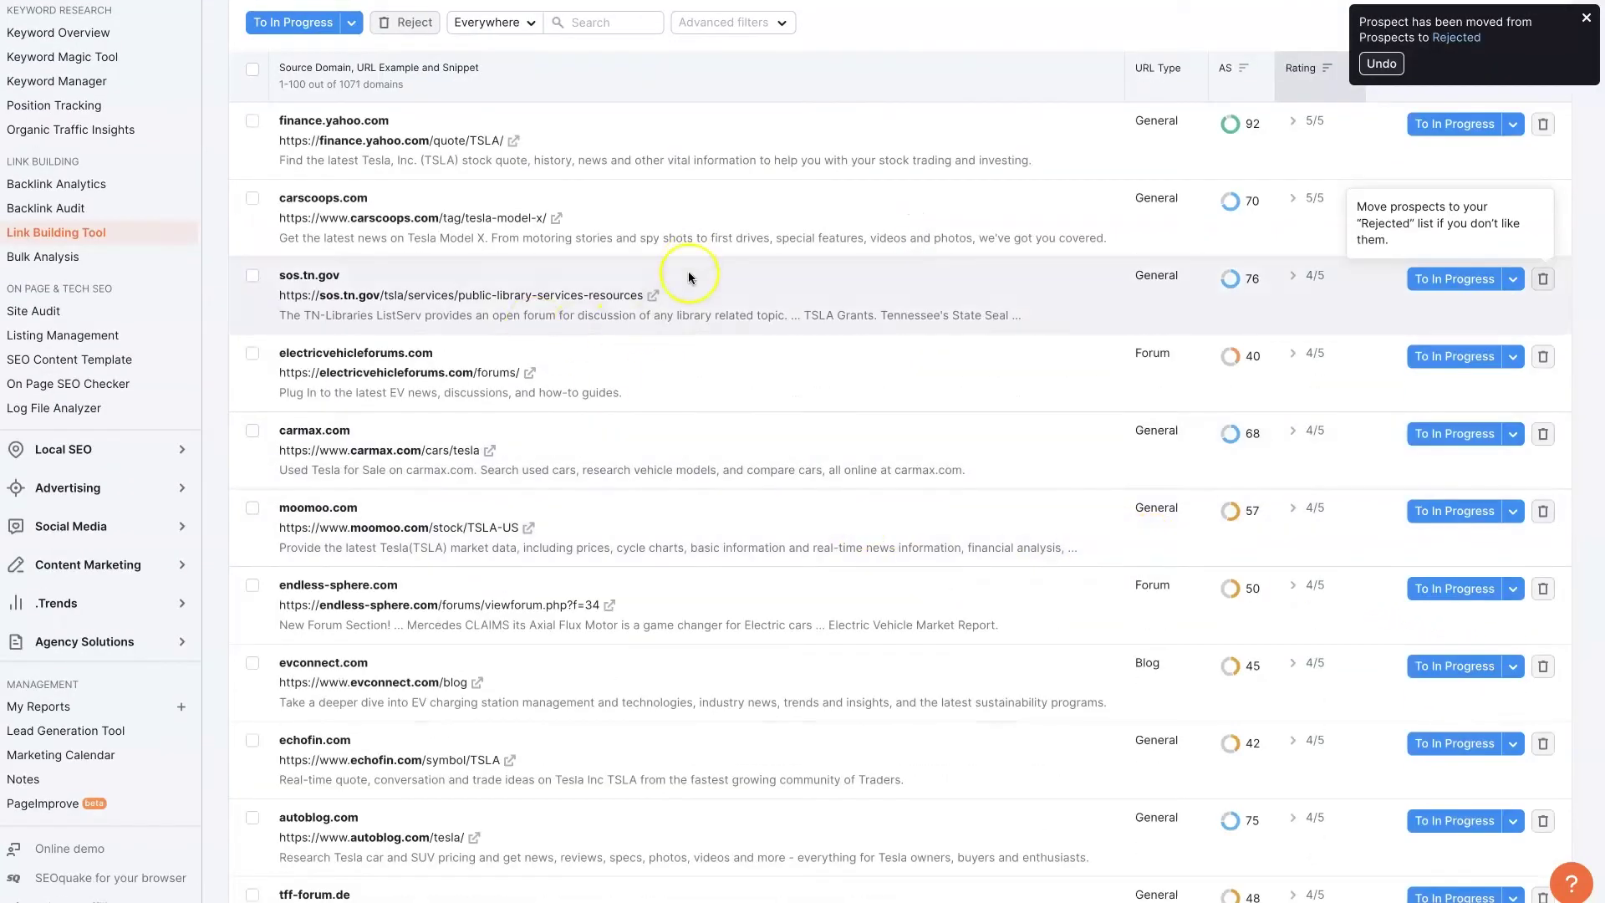
pyautogui.scroll(-1, 687, 284)
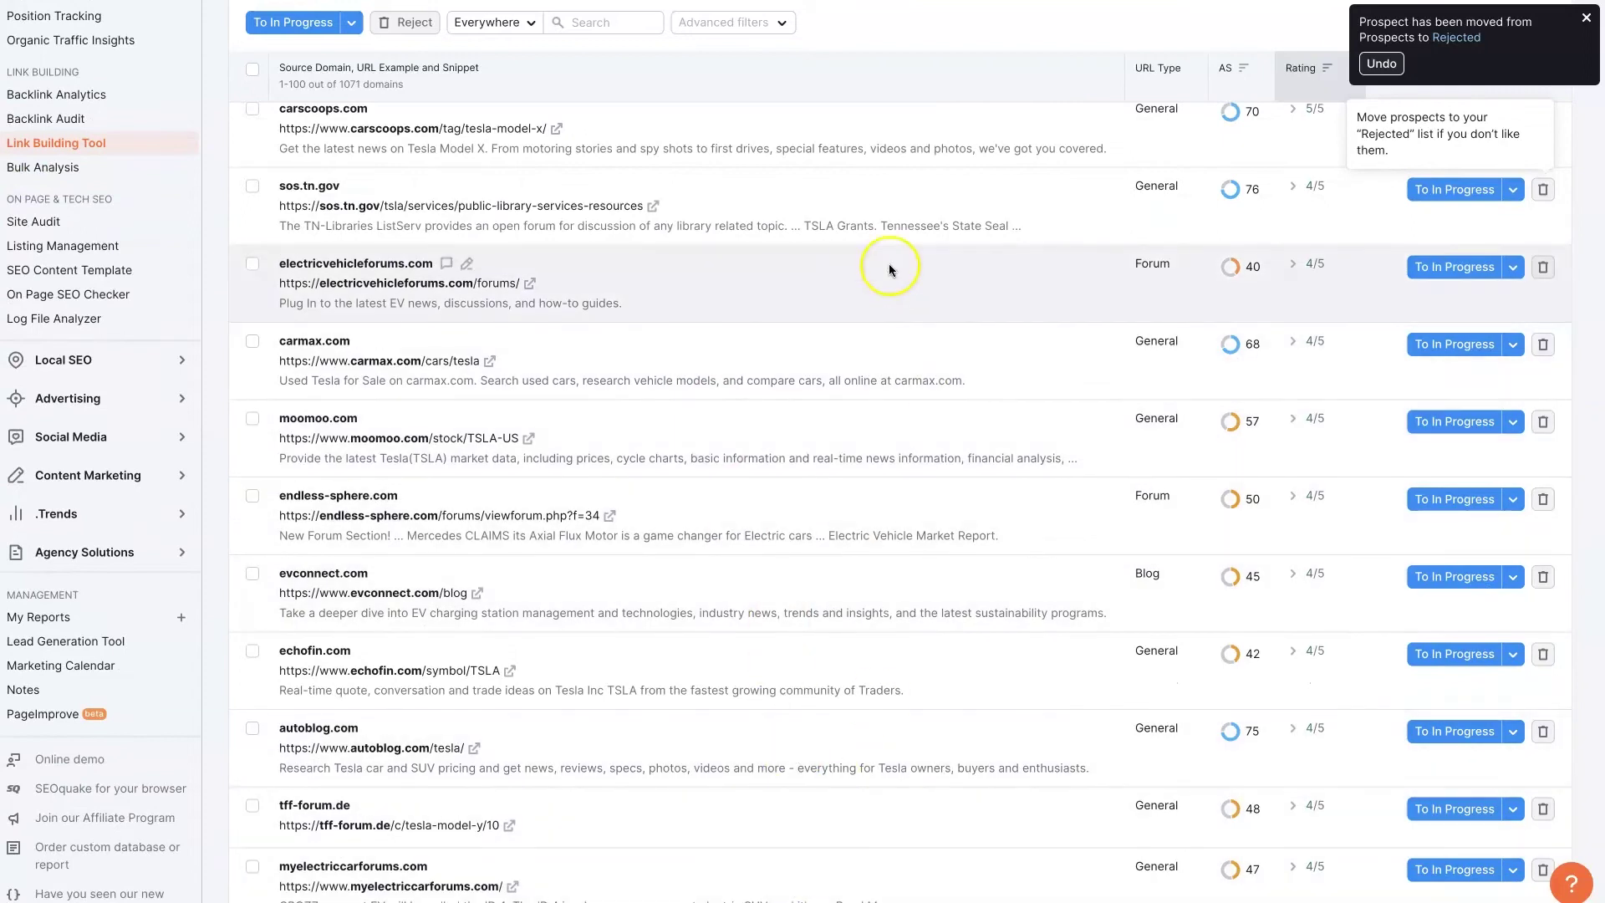
pyautogui.scroll(-10, 889, 275)
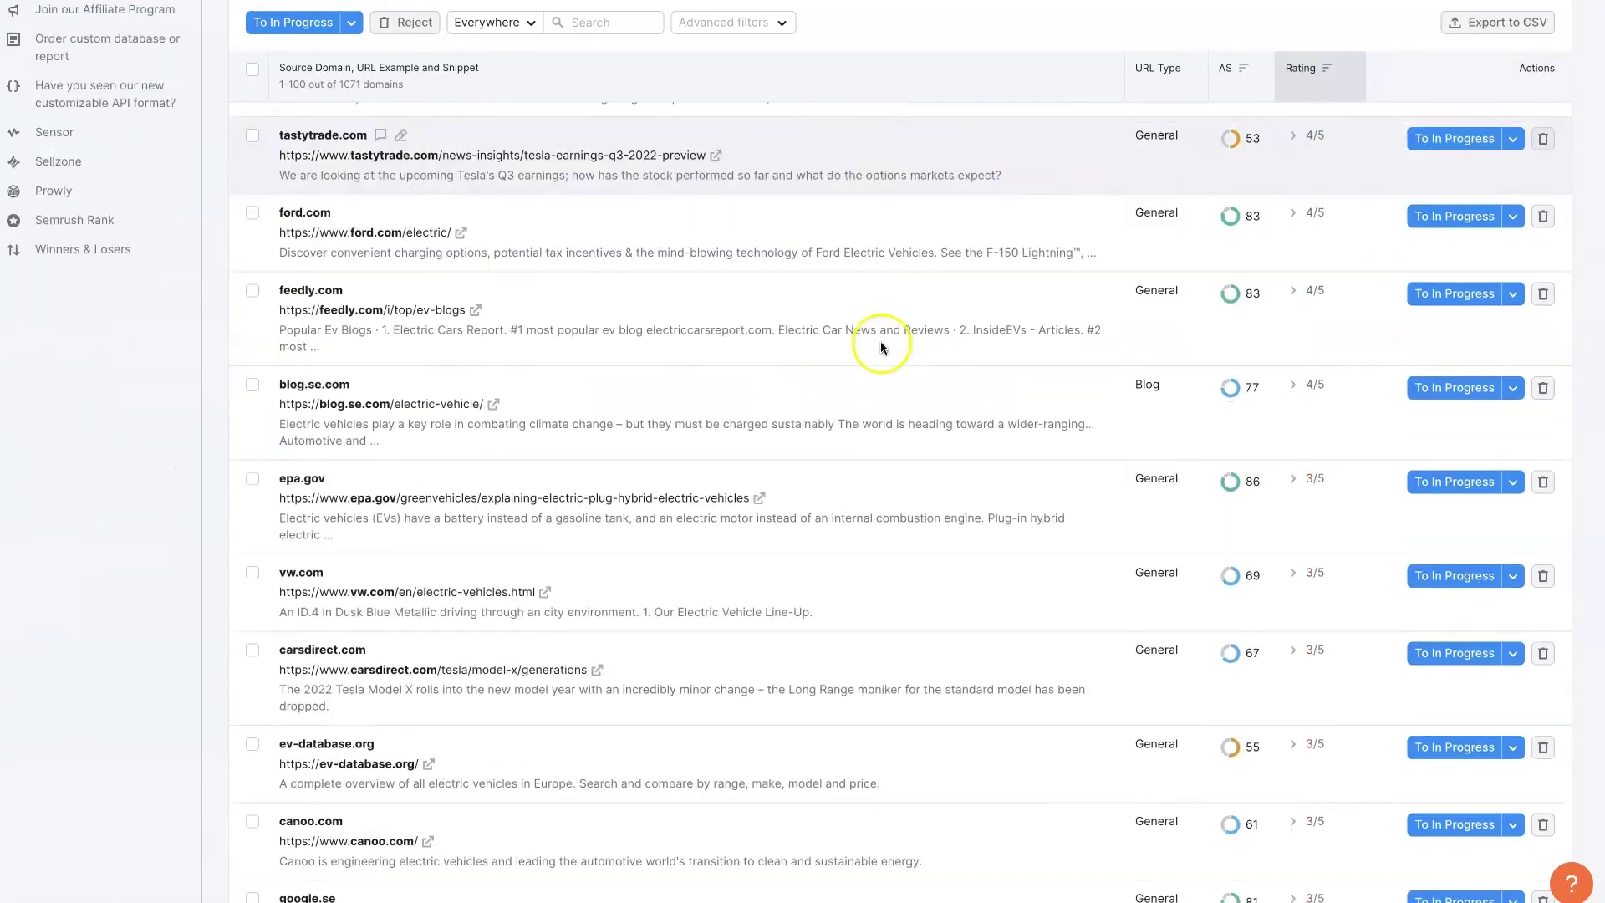
pyautogui.scroll(10, 869, 510)
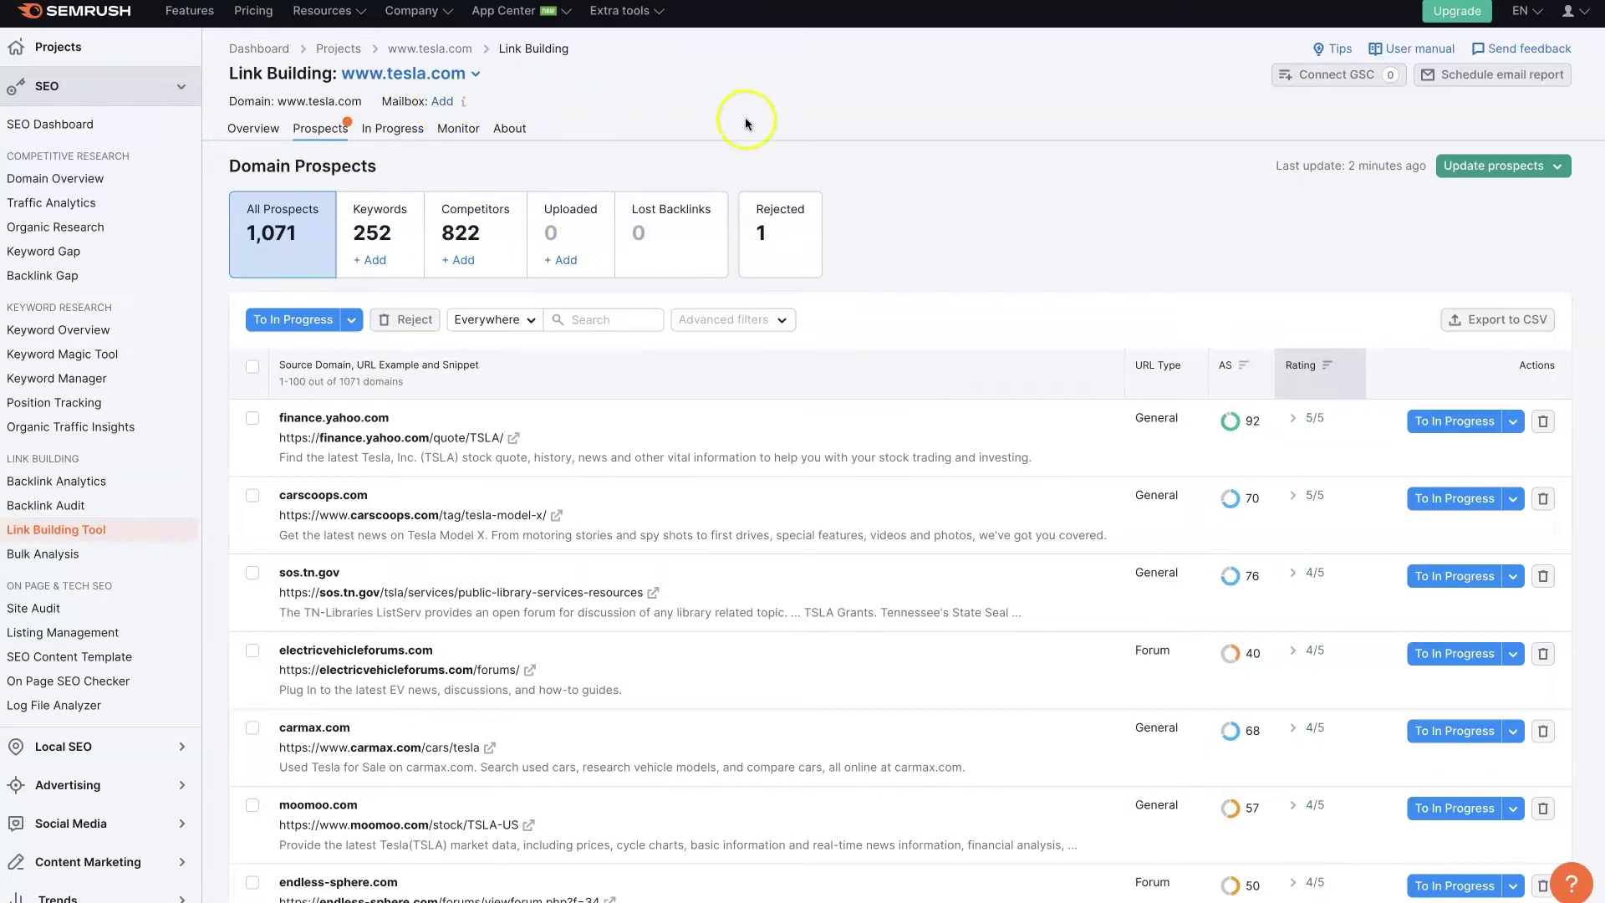
# Move greencarreports.com from In Progress to the Monitor list
pyautogui.click(405, 136)
pyautogui.moveTo(464, 102)
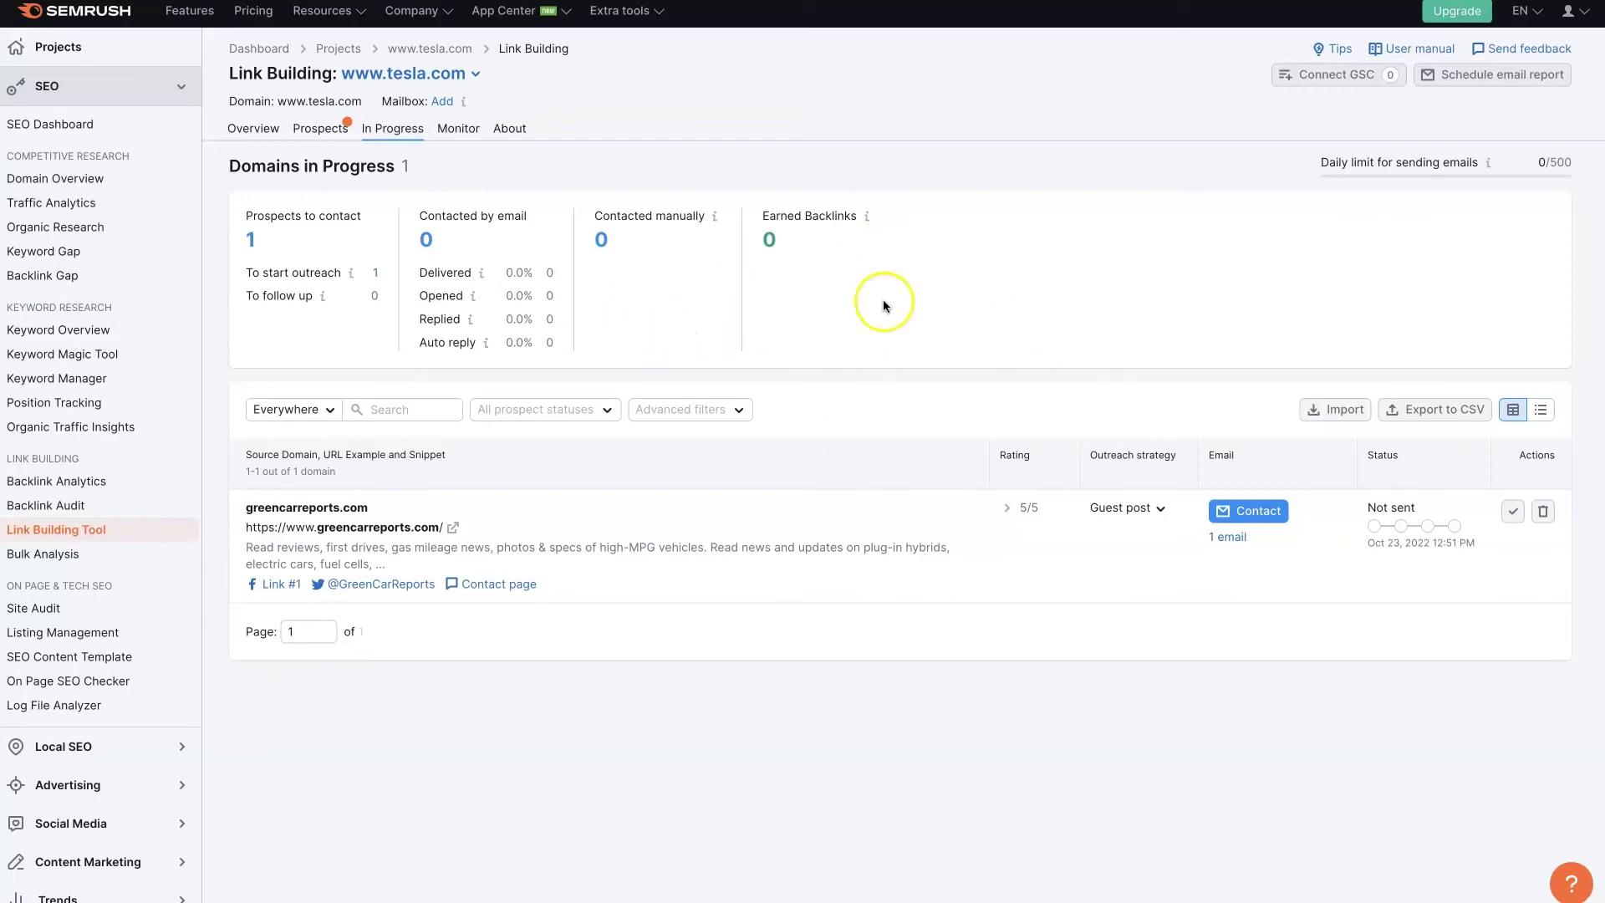
pyautogui.click(449, 132)
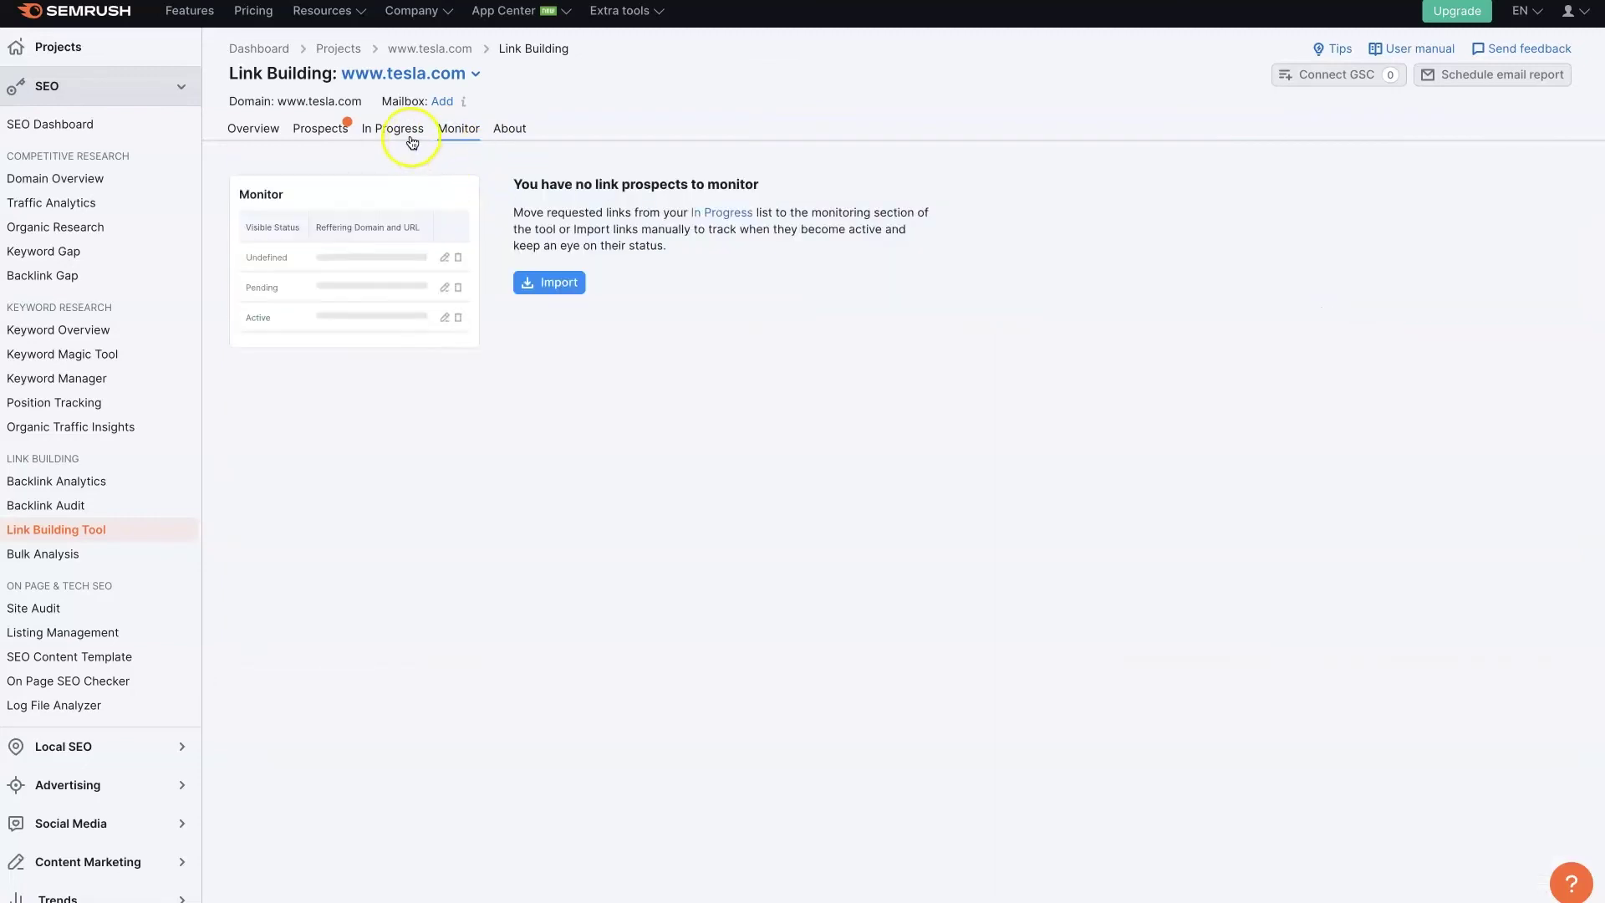
pyautogui.click(409, 130)
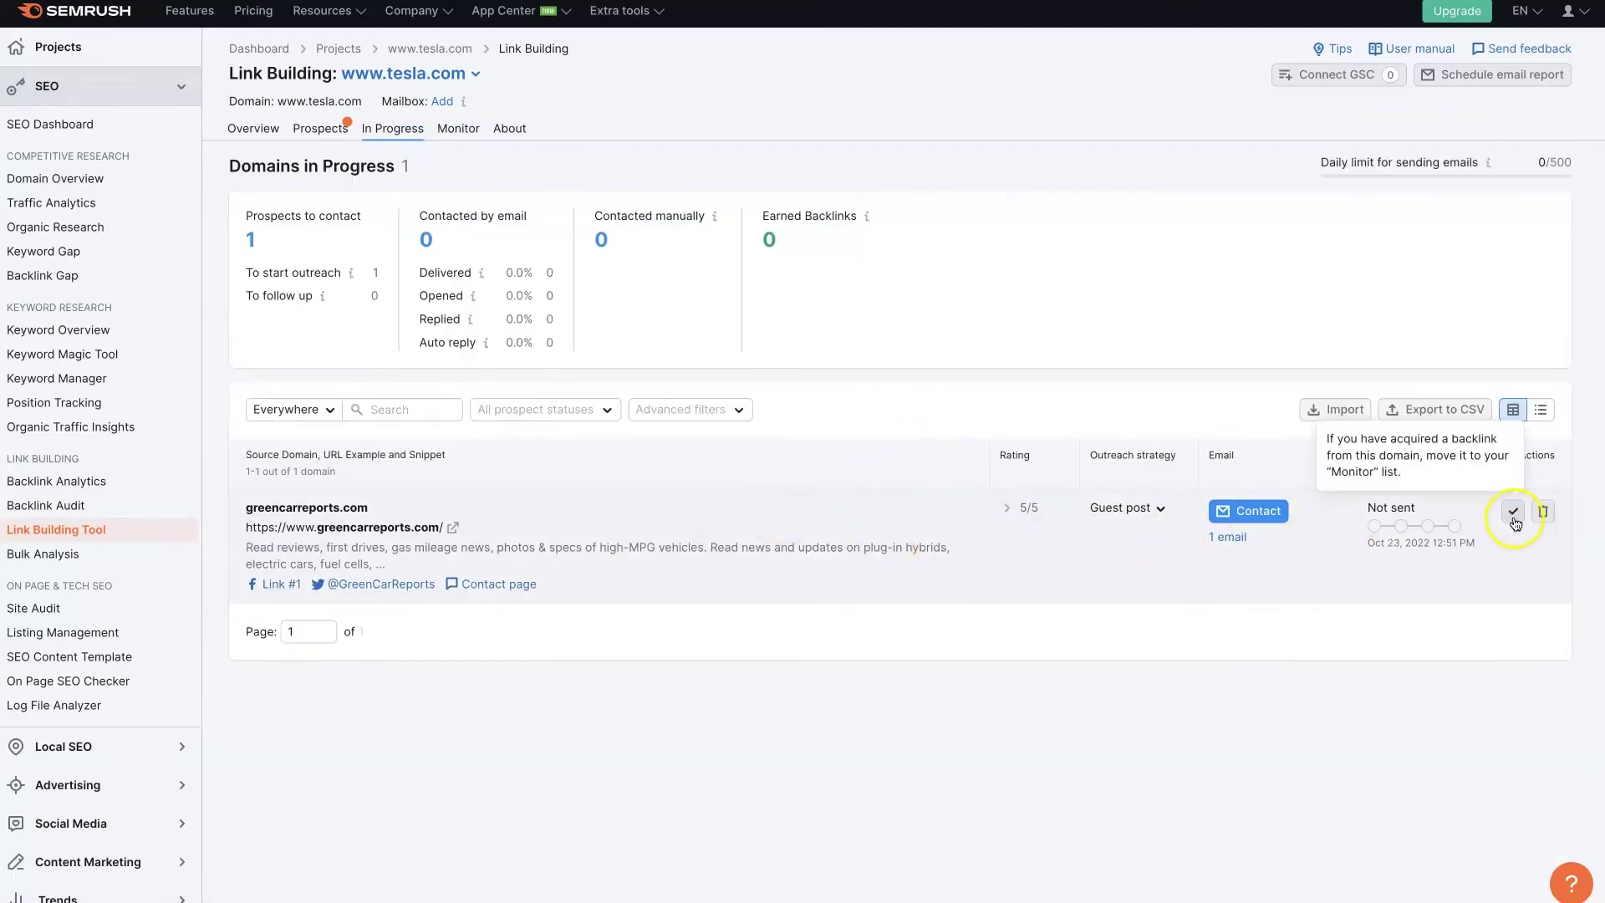
pyautogui.click(1512, 513)
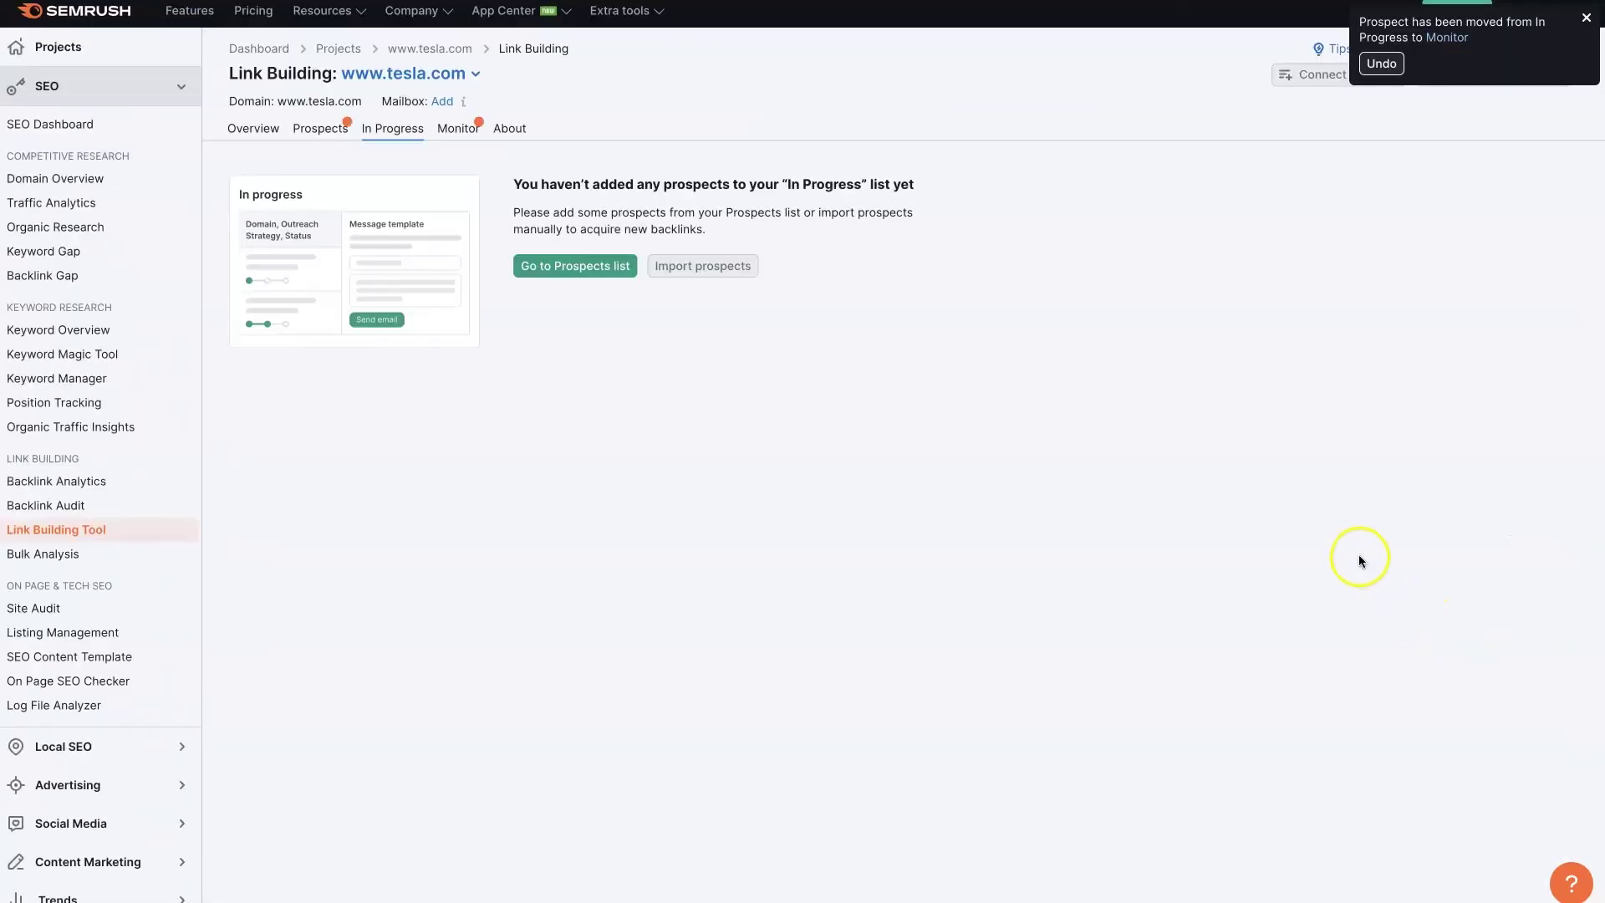
# Open the Monitor tab and scroll through its one monitored domain with Undefined status
pyautogui.click(478, 137)
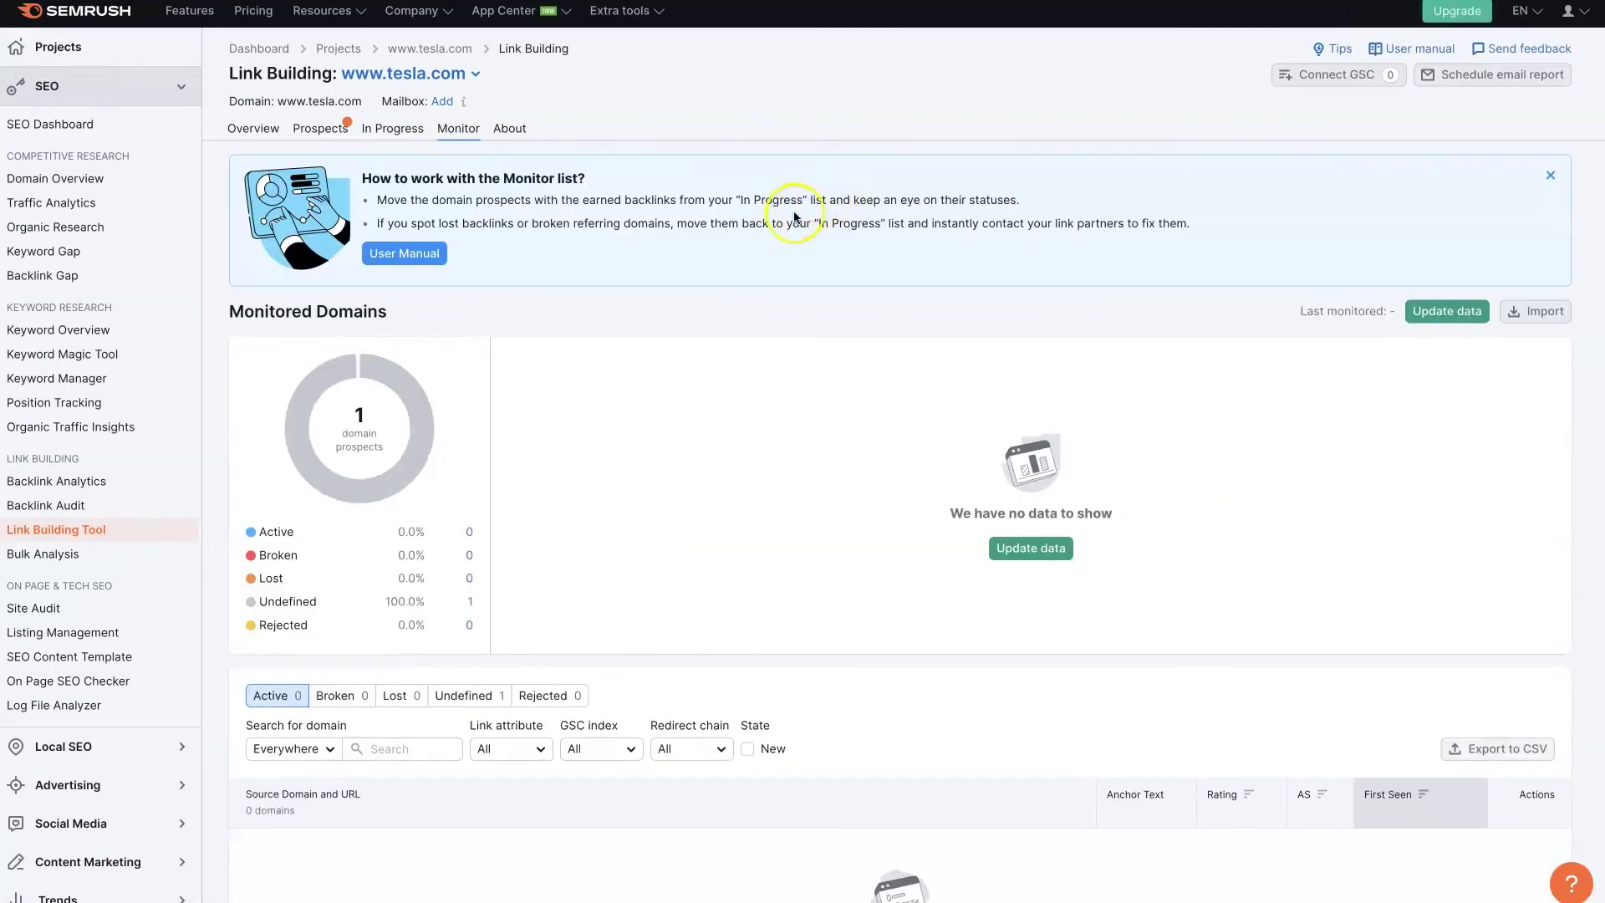
pyautogui.scroll(-3, 884, 303)
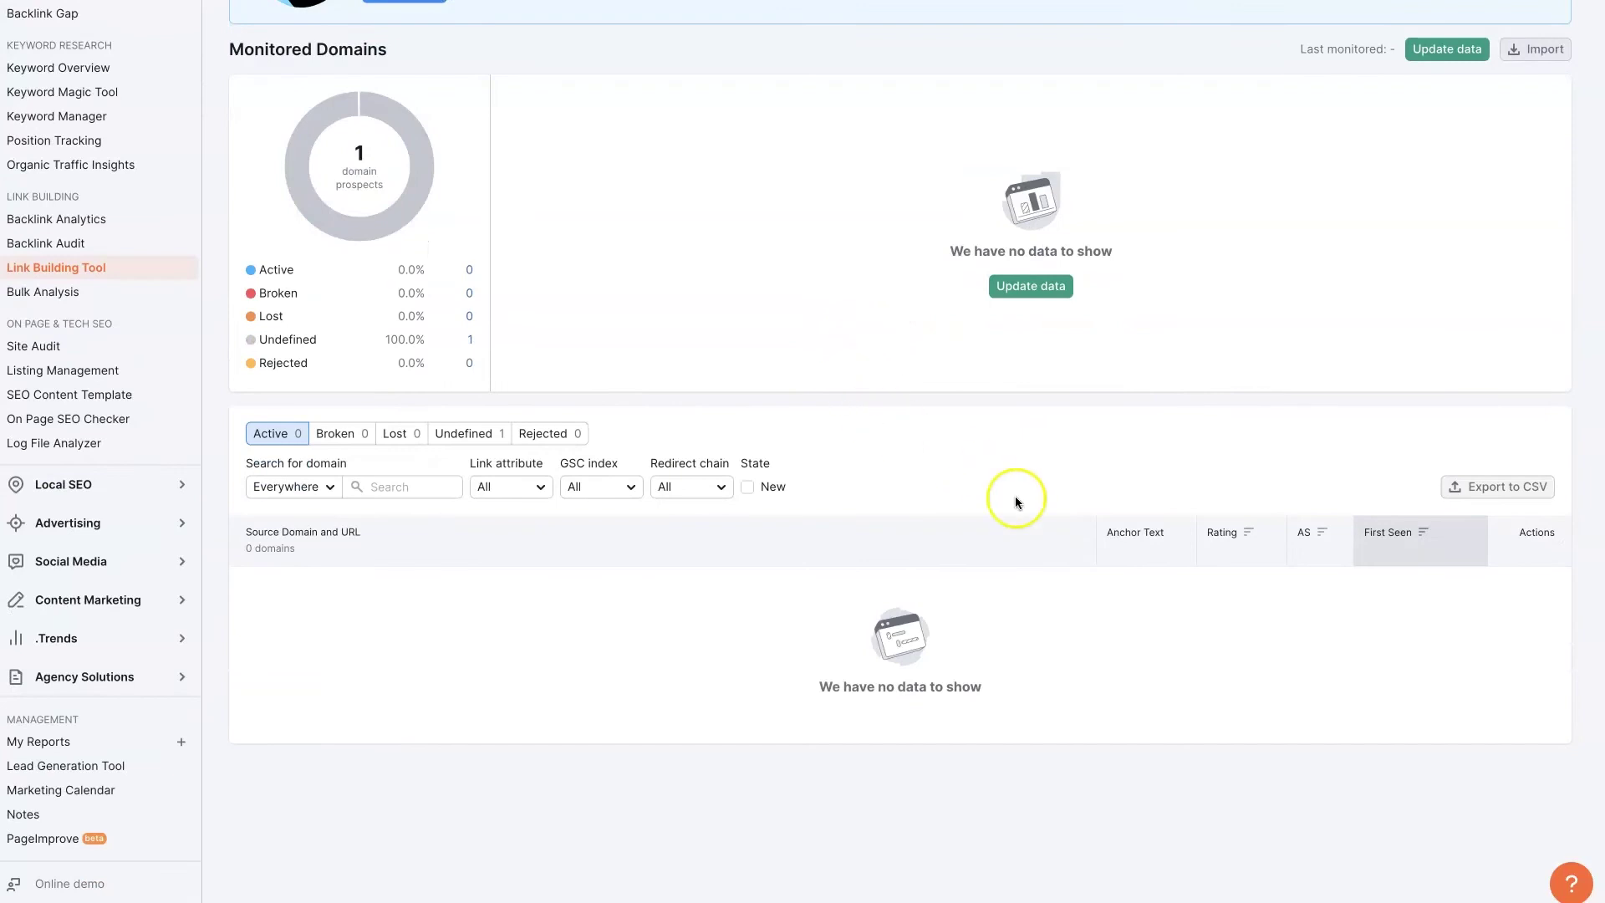
pyautogui.scroll(3, 1022, 482)
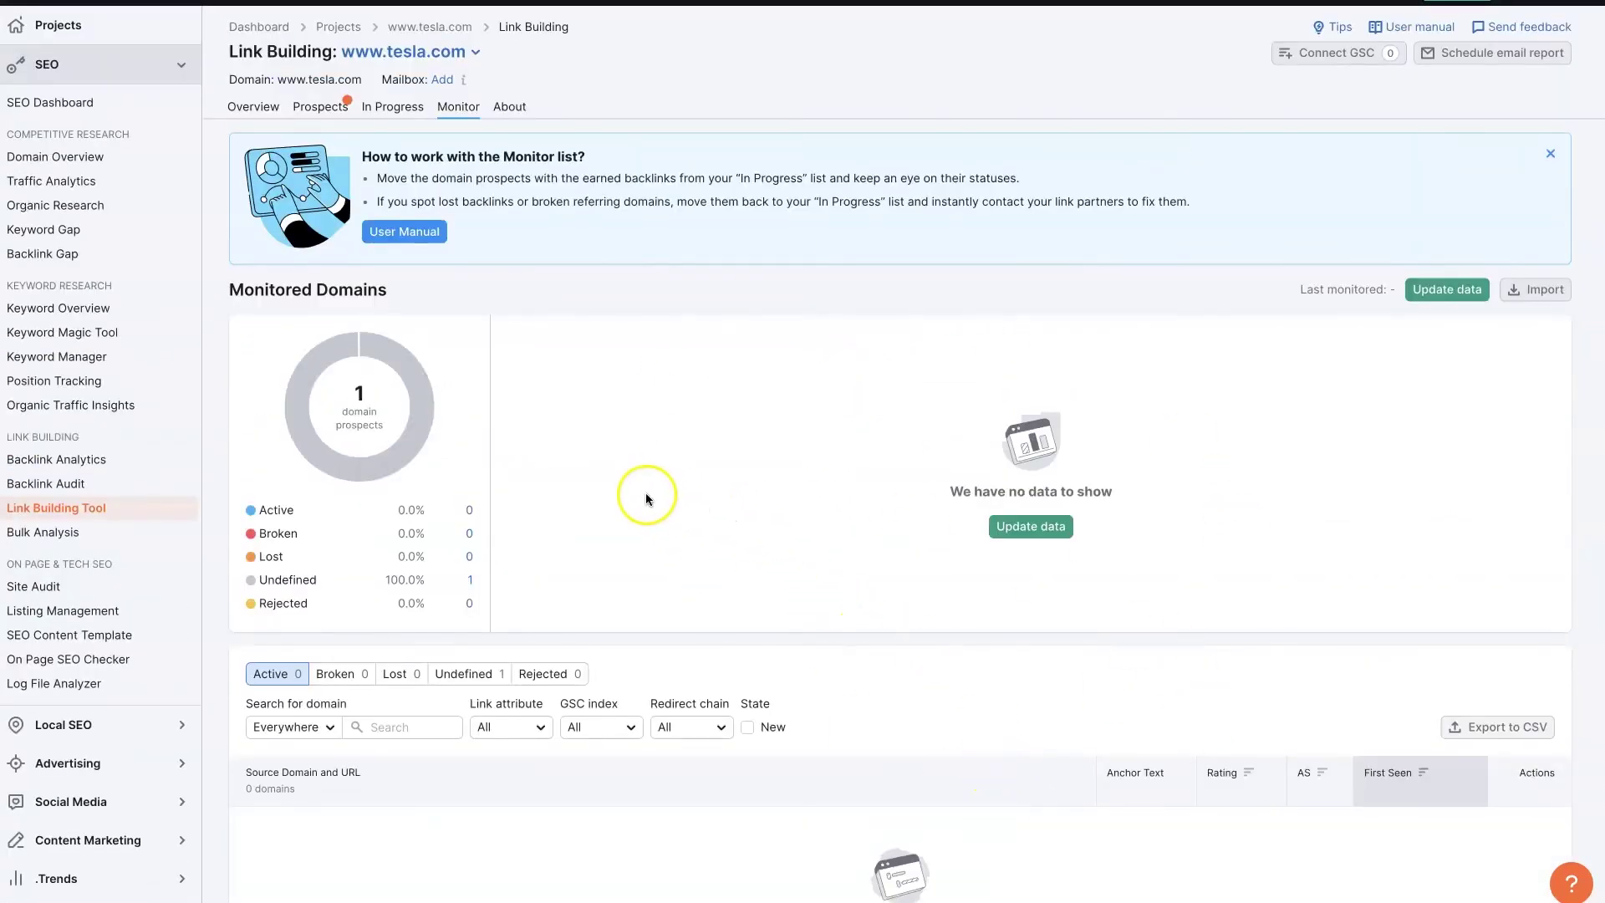
pyautogui.scroll(-1, 646, 499)
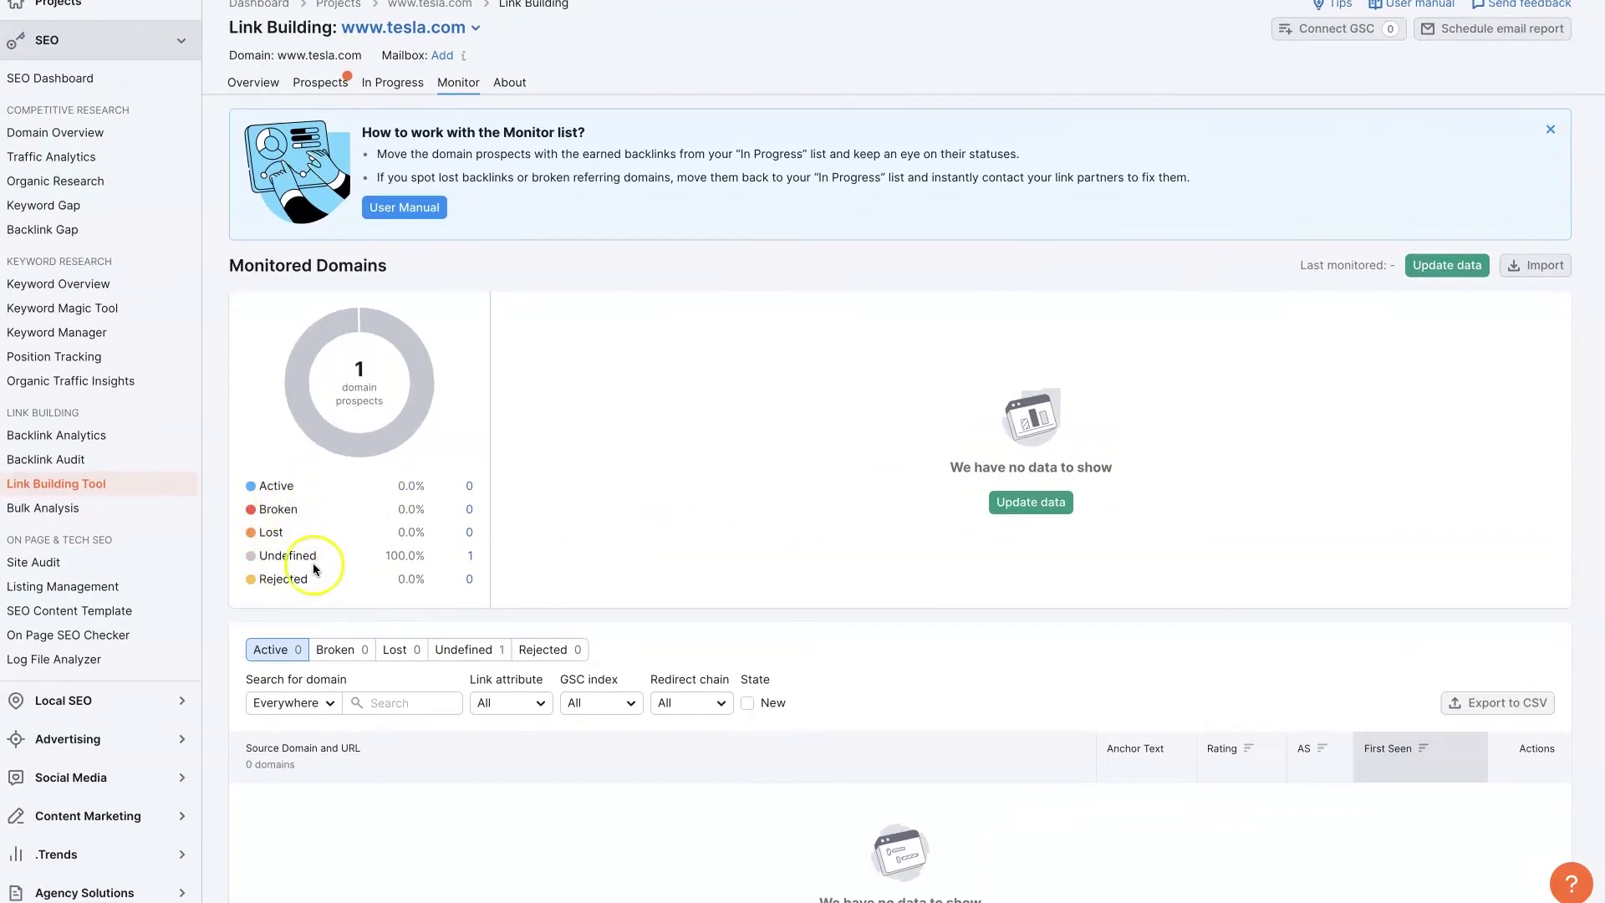
pyautogui.scroll(1, 933, 443)
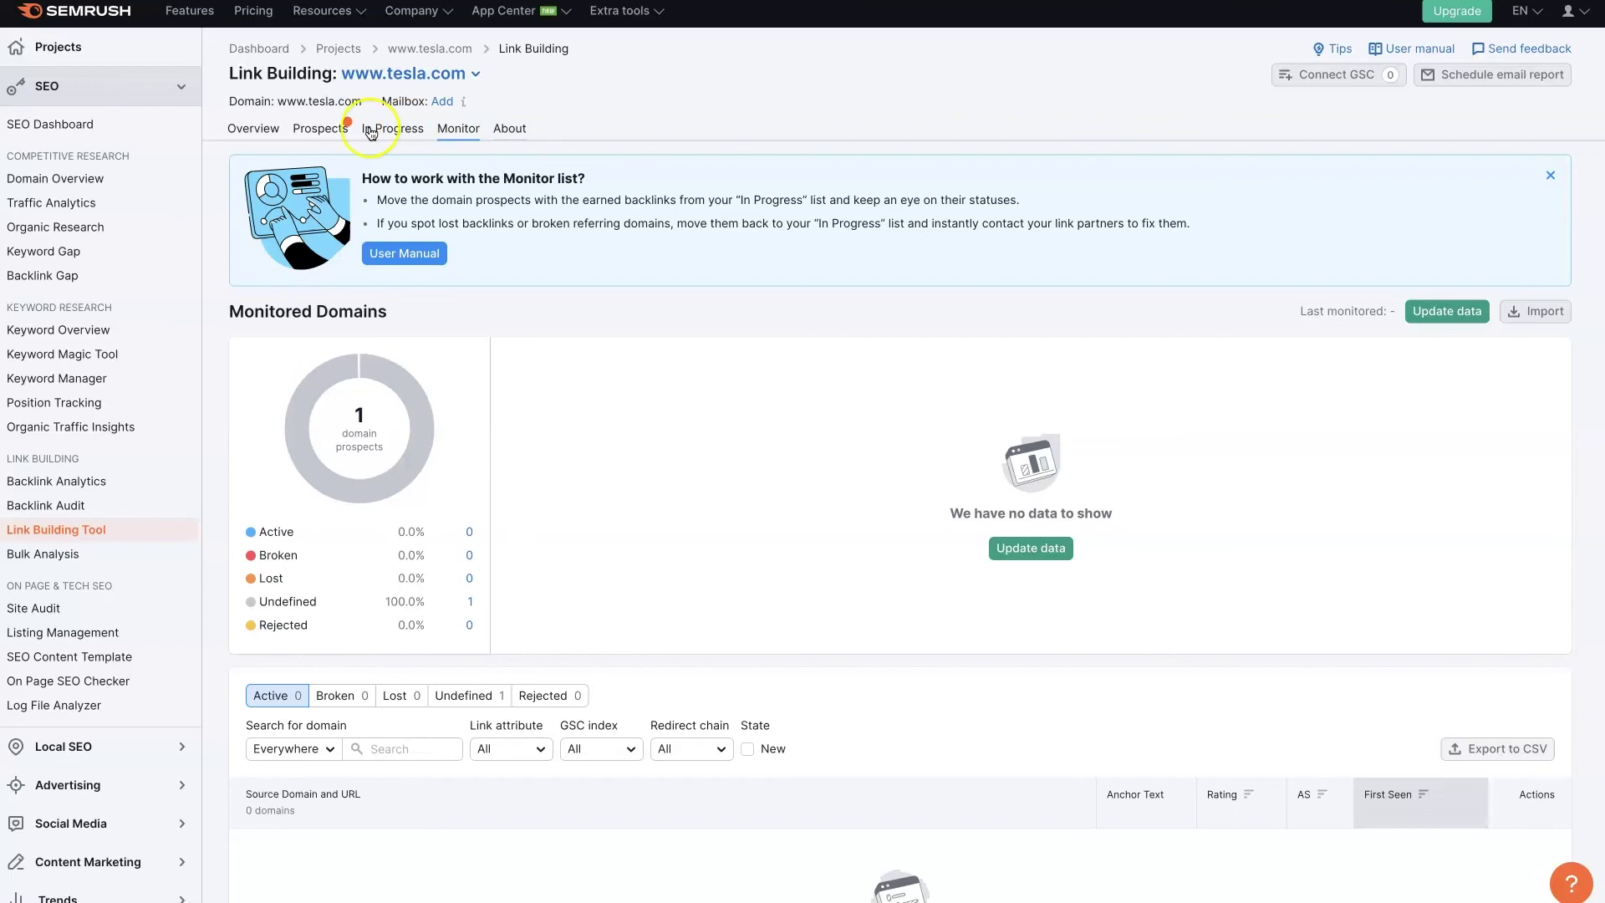
pyautogui.click(263, 129)
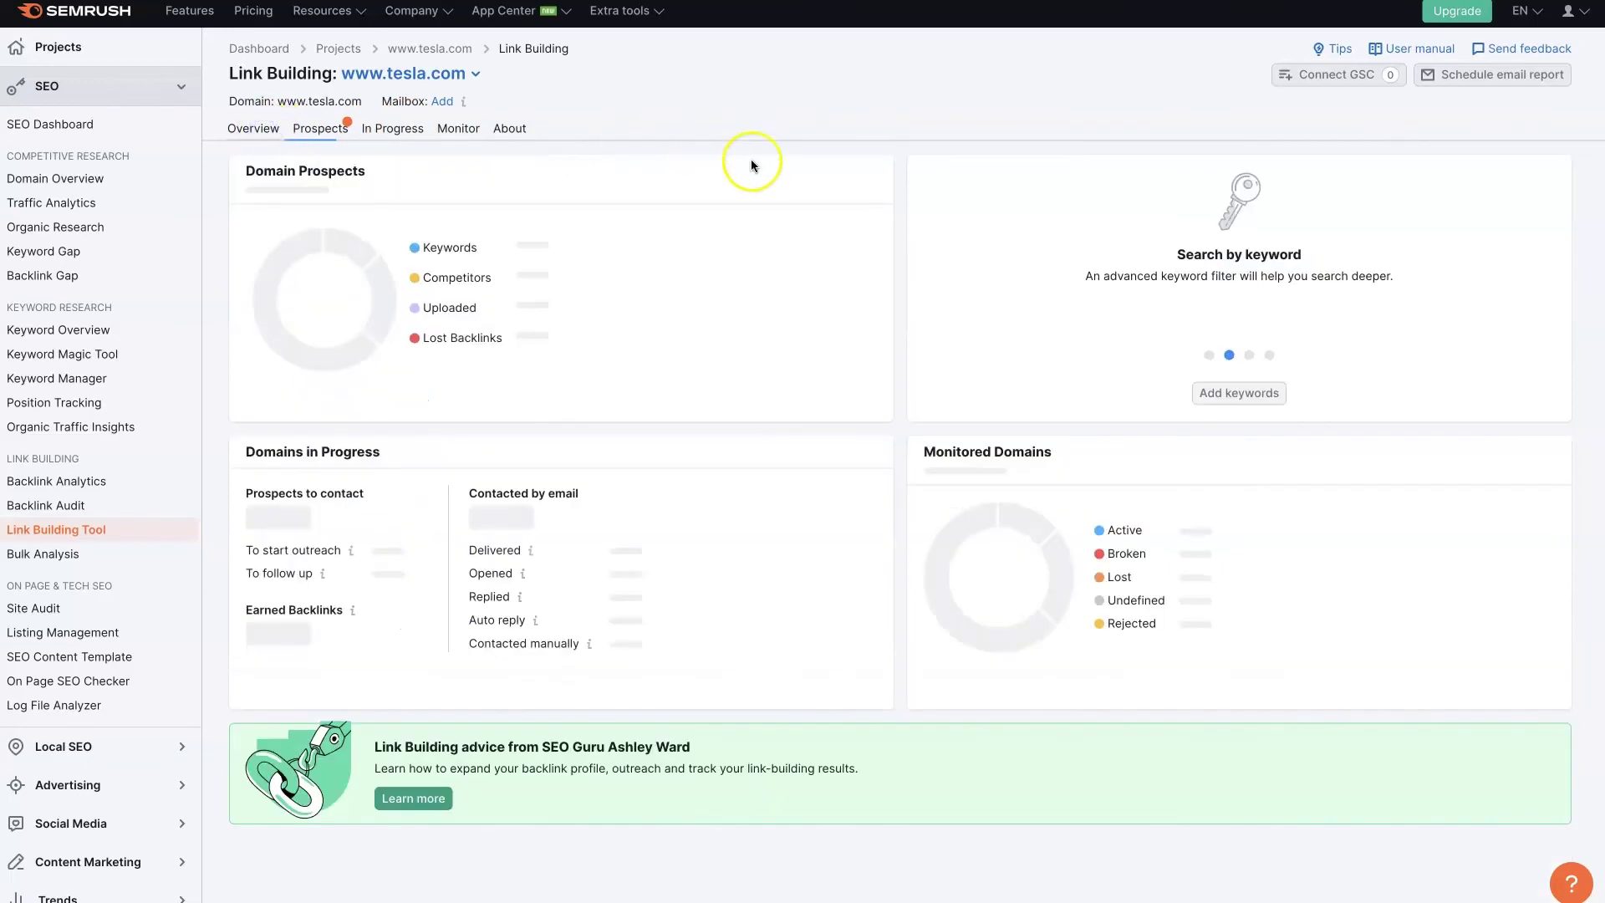